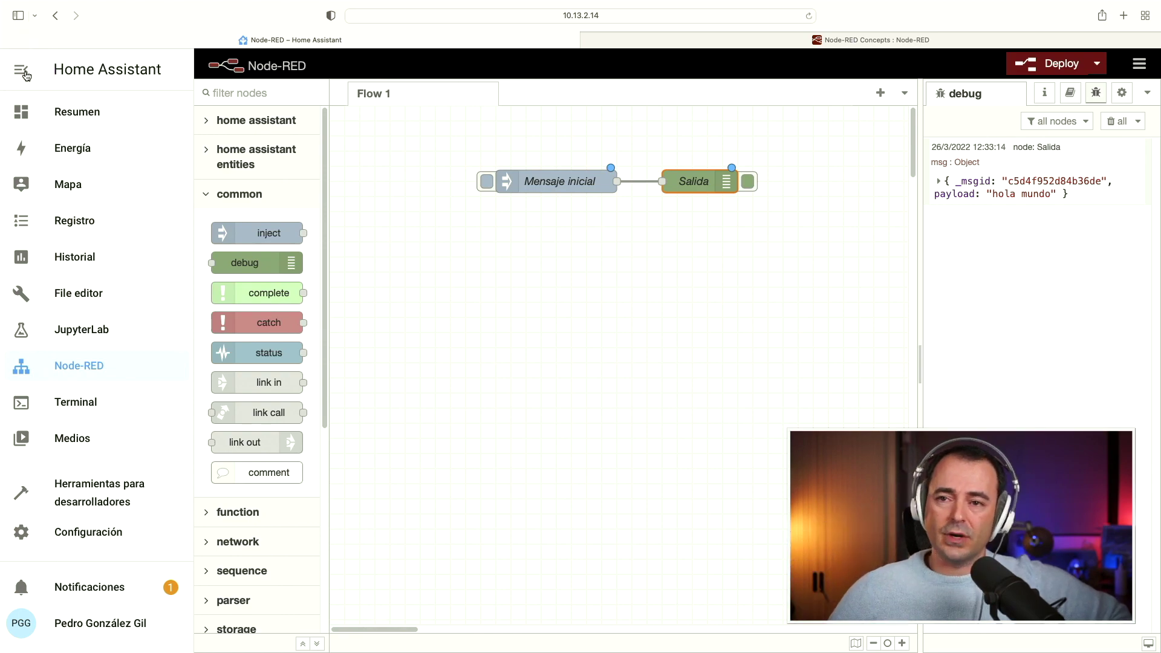
- Collapse the Home Assistant sidebar to its icons to give the flow editor more room
click(26, 75)
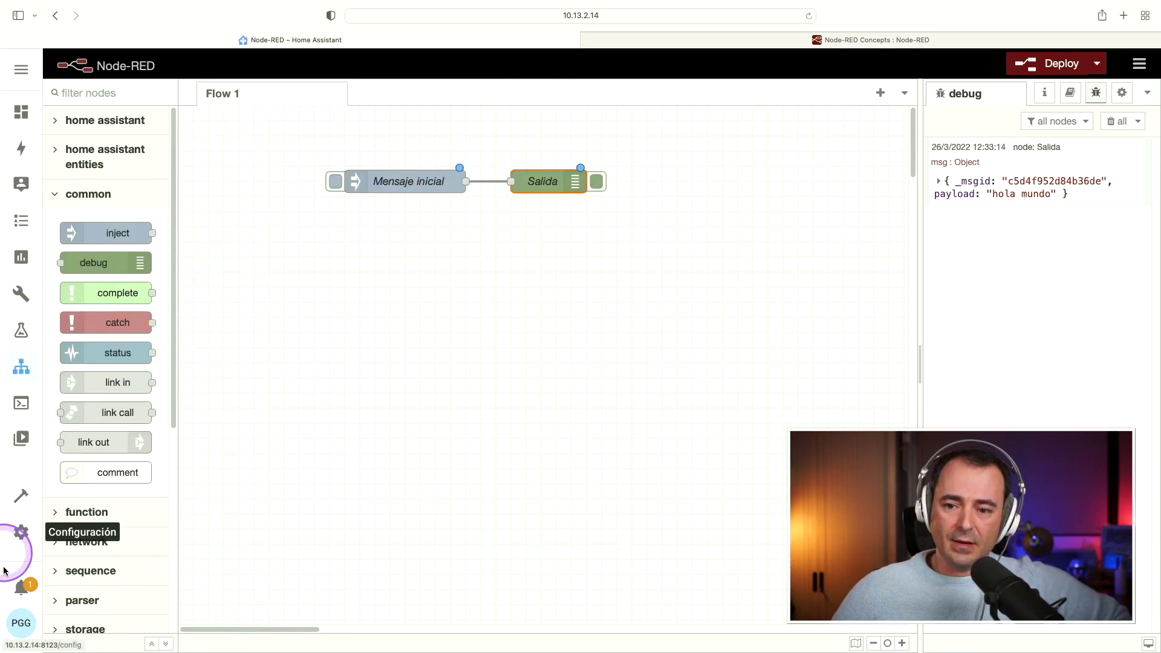
click(16, 646)
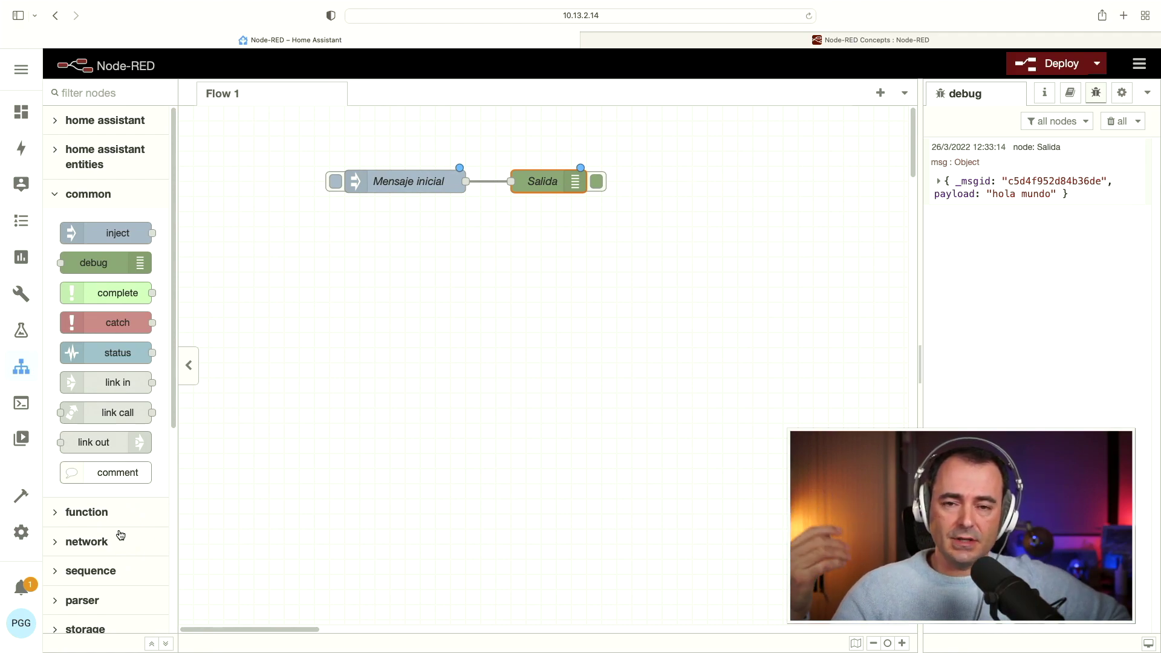
- Expand all node categories and examine the available nodes, from the Home Assistant ones down to Raspberry Pi and time
scroll(151, 519, down, 3)
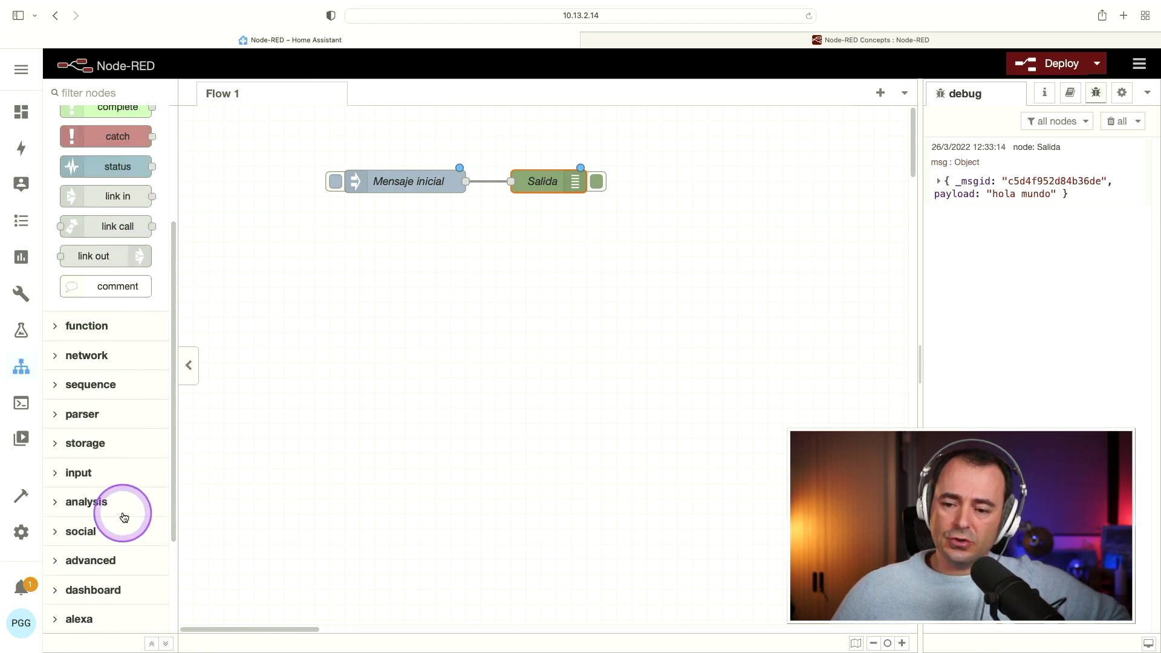
click(166, 642)
scroll(155, 492, down, 10)
scroll(150, 484, up, 2)
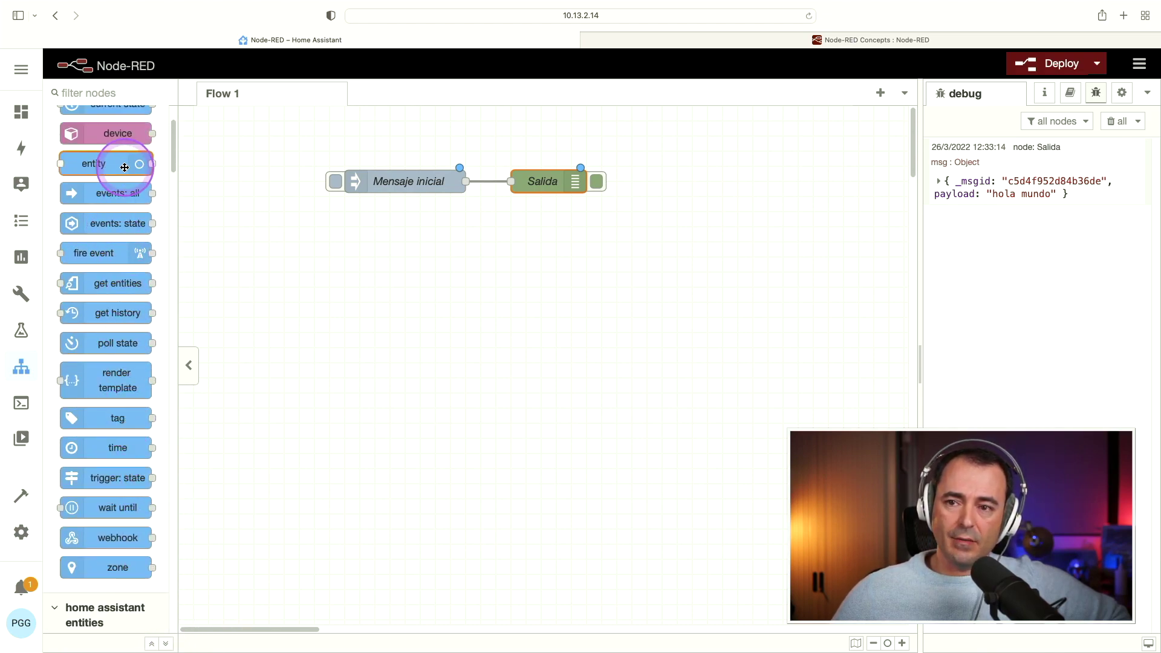
mouse_move(118, 487)
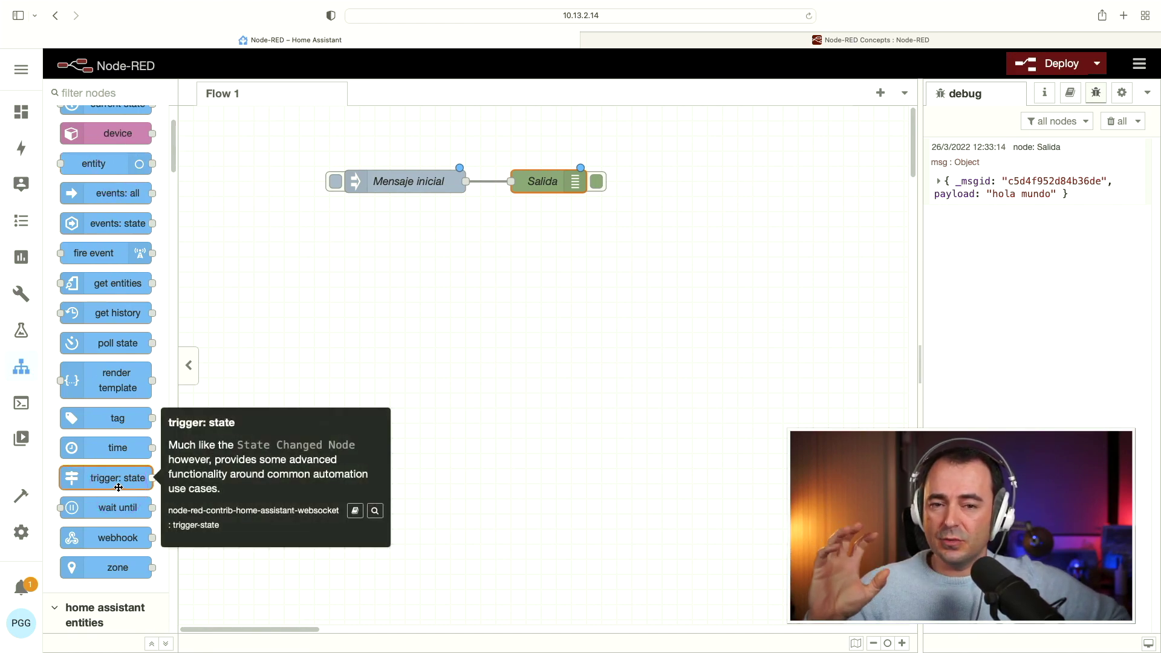
drag(177, 157, 194, 611)
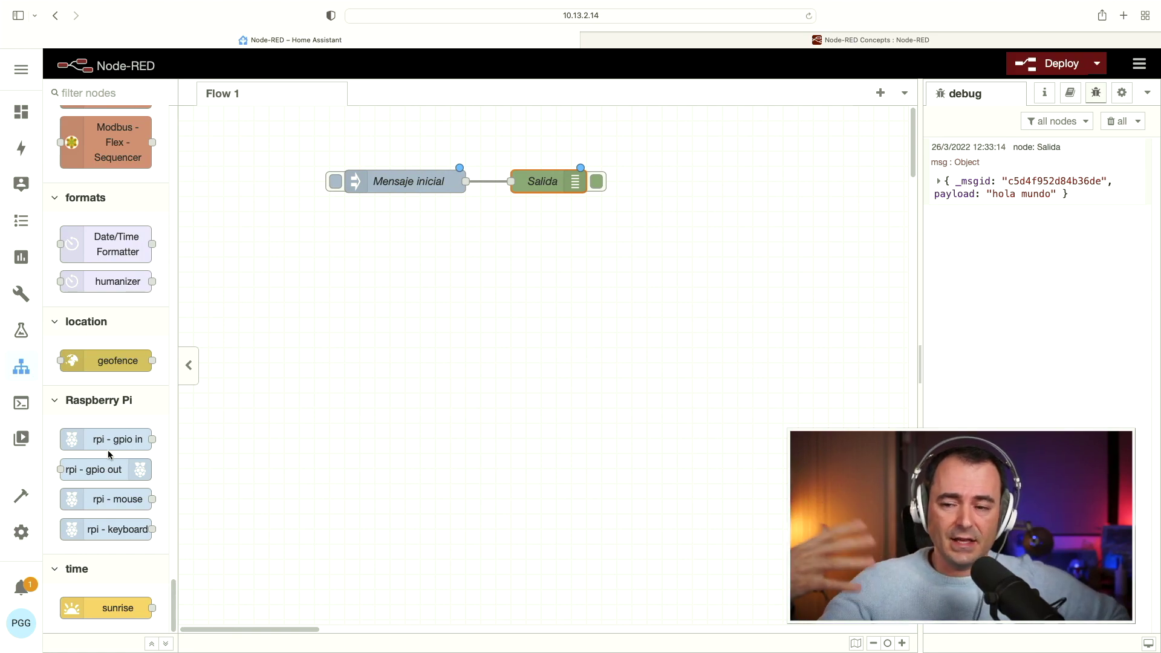
scroll(109, 454, up, 15)
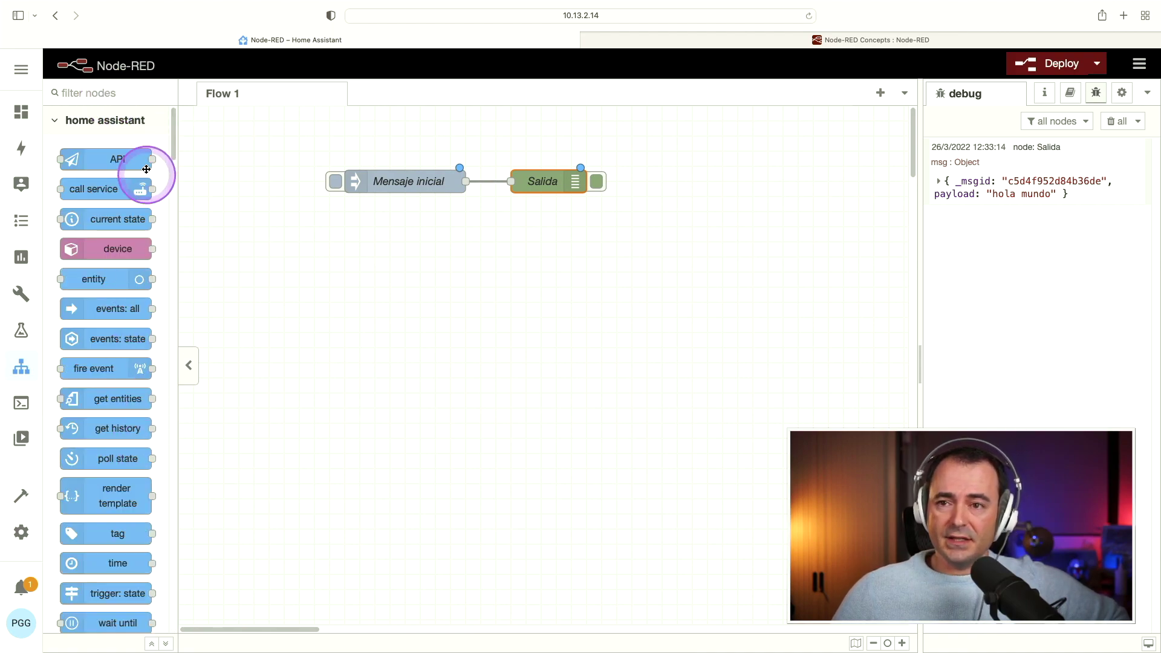
click(124, 98)
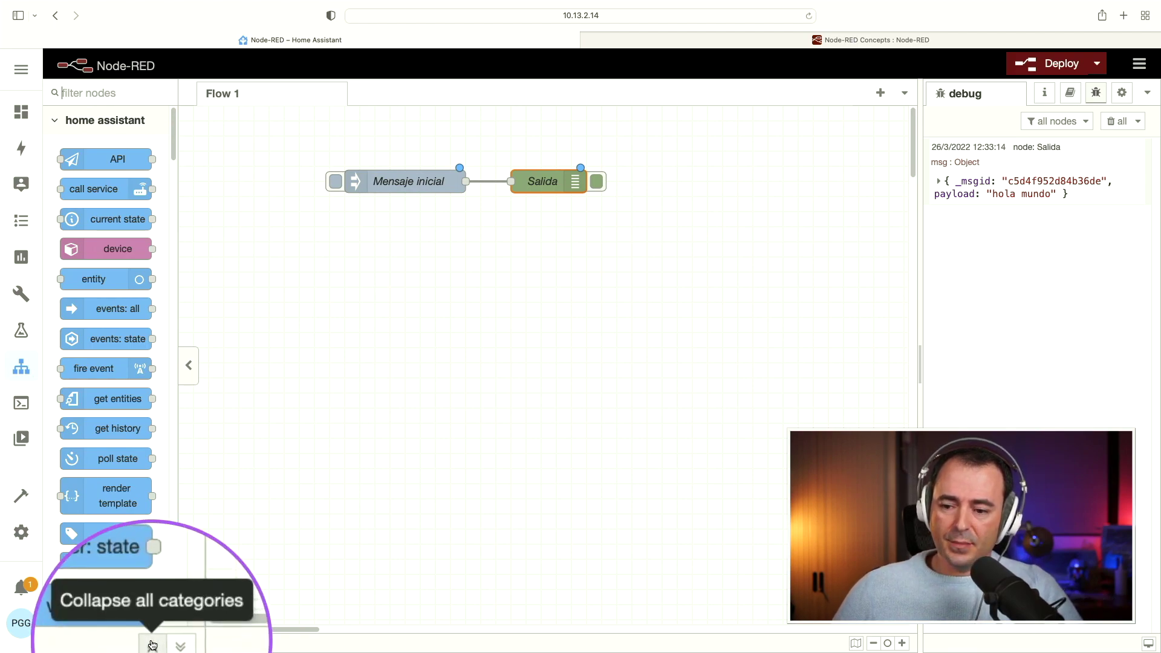
- Collapse all node categories in the palette
click(152, 646)
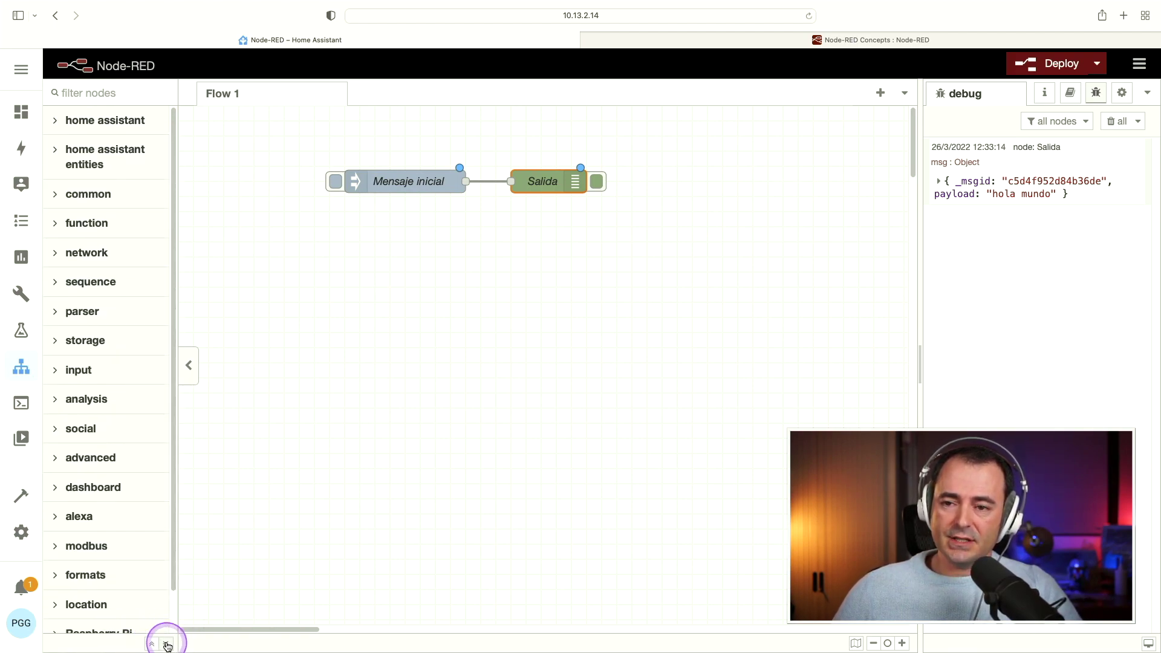
click(168, 646)
click(152, 645)
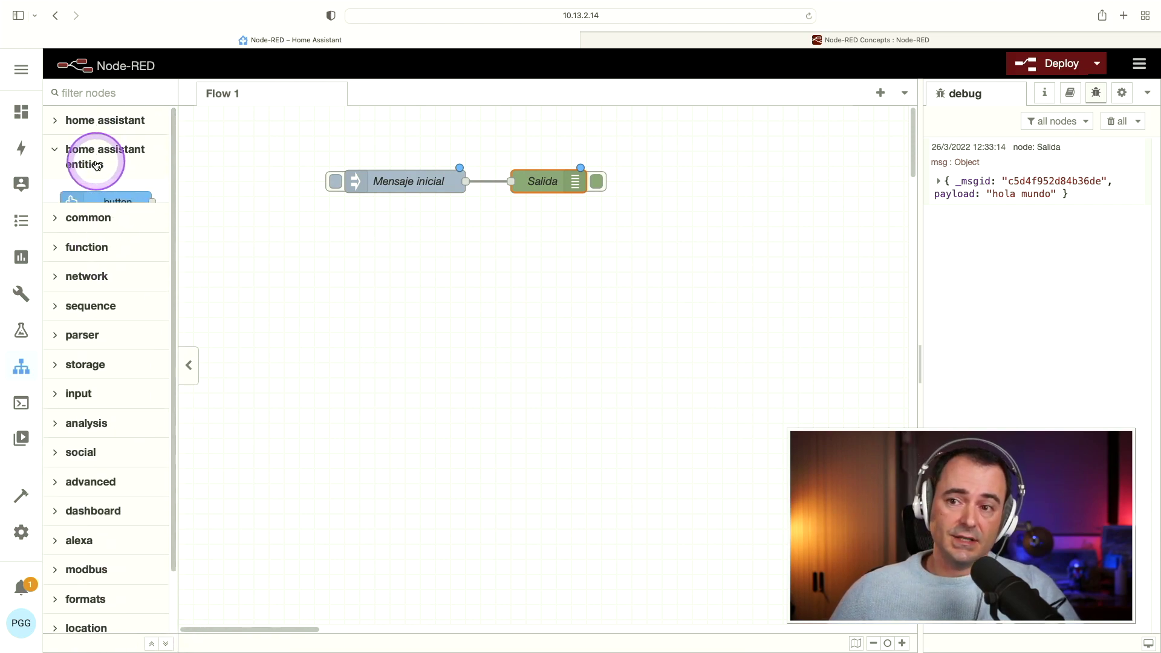
- Examine the home assistant entities, common, network and function categories one by one, closing each again
click(98, 167)
click(96, 163)
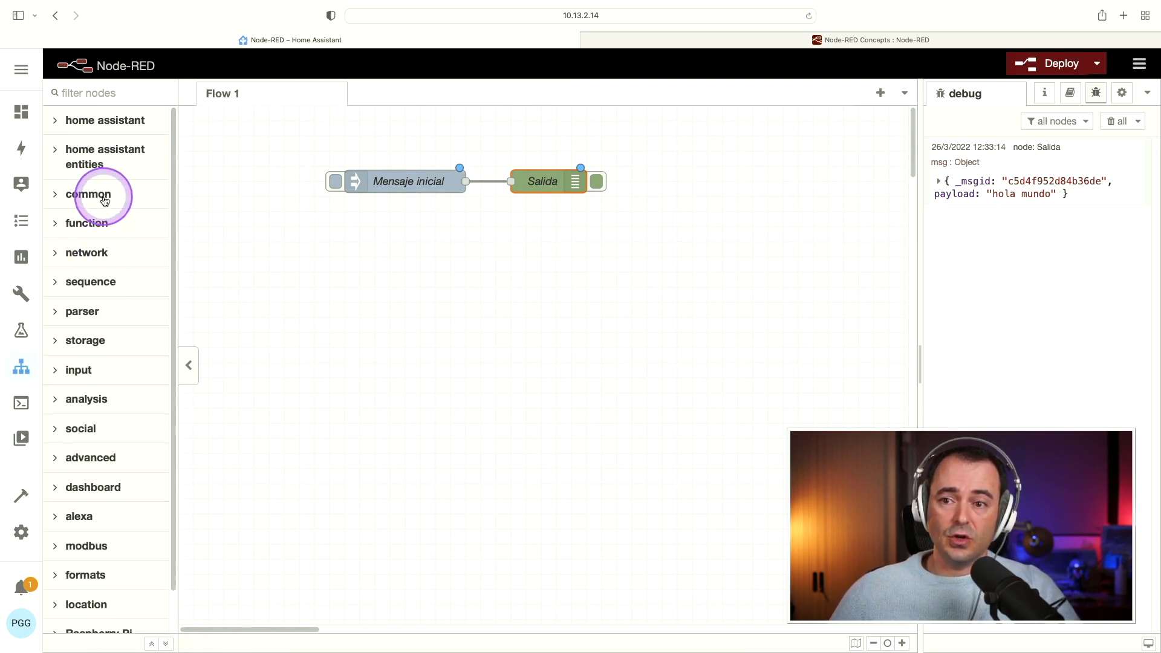
click(90, 194)
click(89, 195)
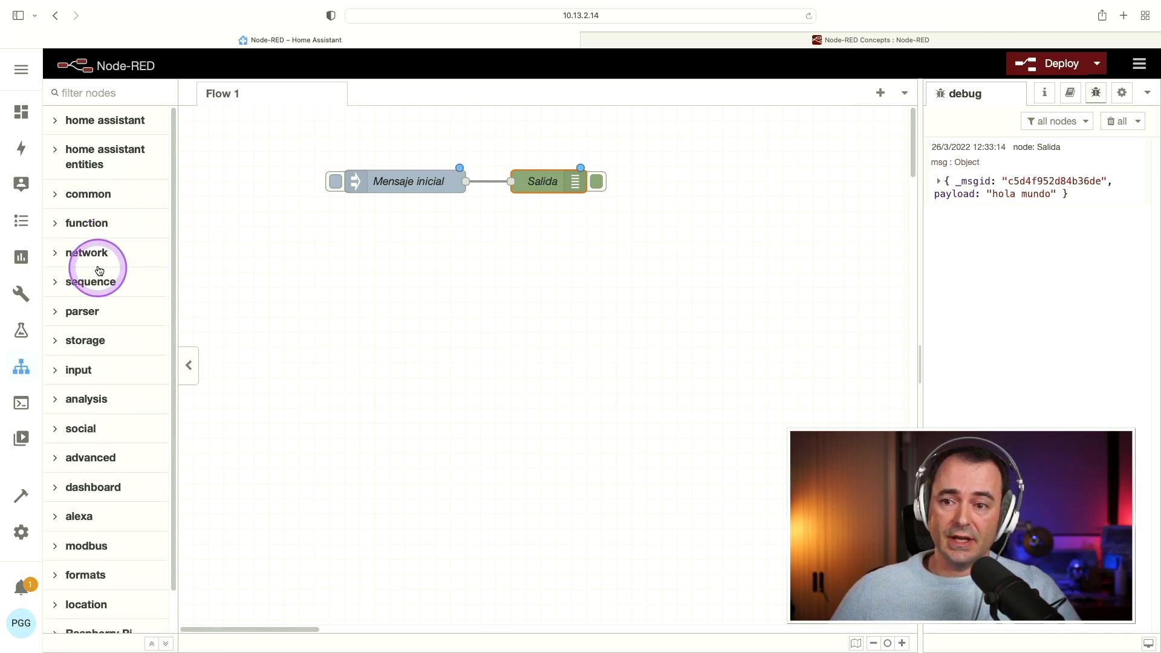
click(99, 257)
click(98, 257)
click(106, 228)
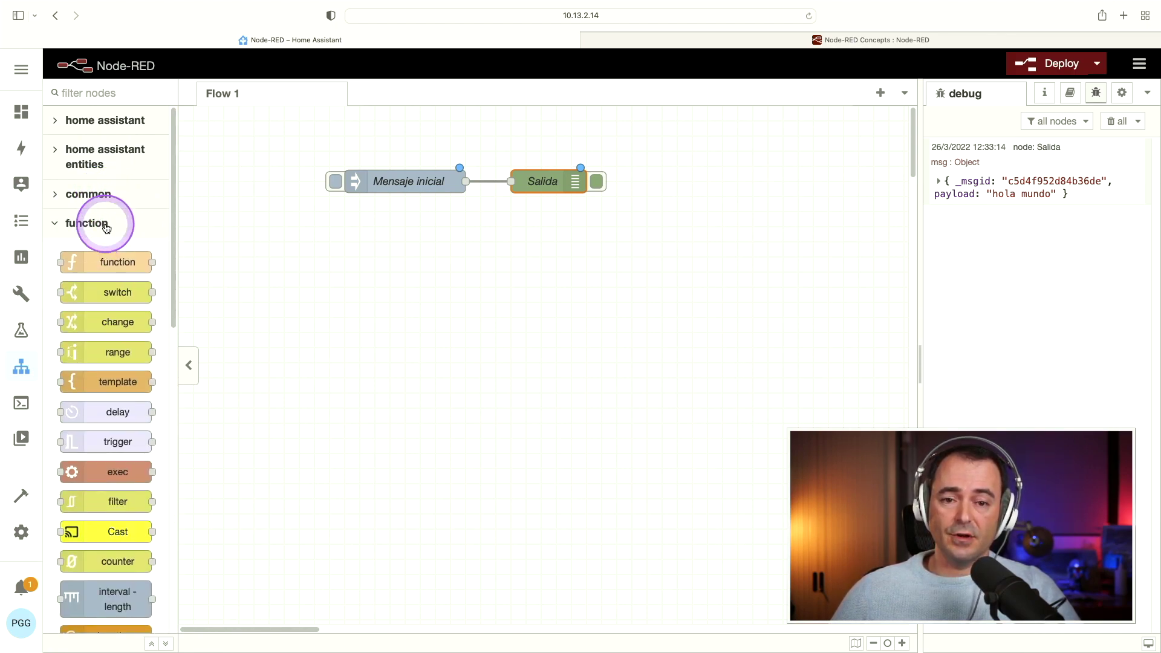
click(108, 228)
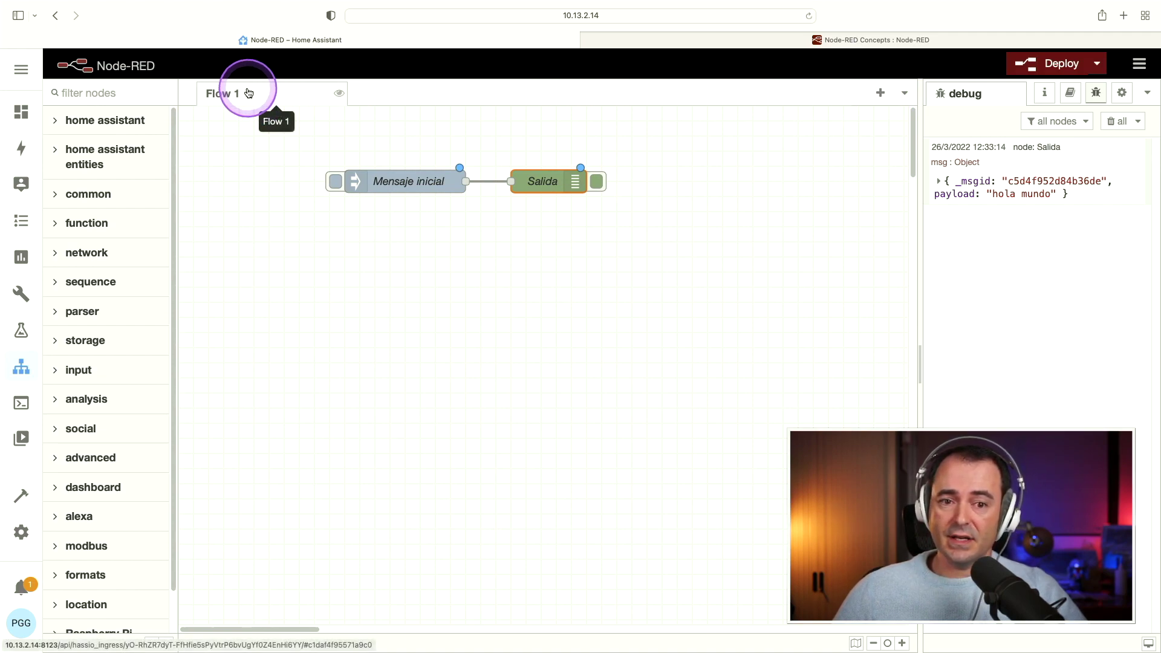
- Add a second flow to the workspace, compare it with Flow 1 and return to its empty canvas
click(880, 92)
click(285, 95)
click(430, 95)
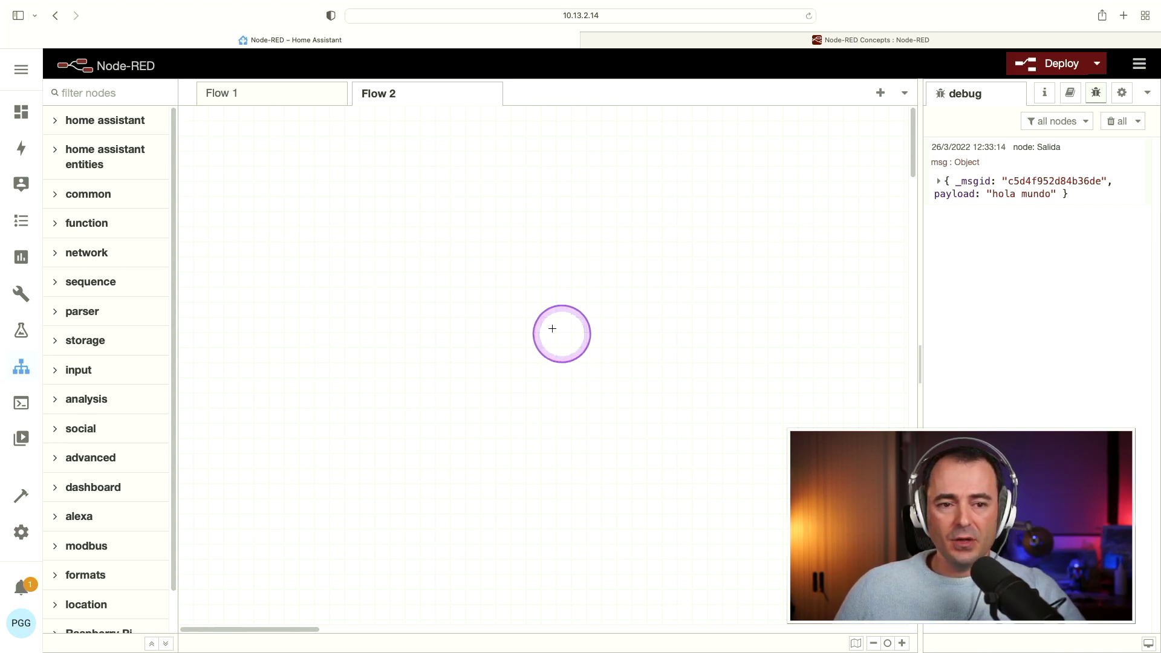
drag(378, 226, 705, 453)
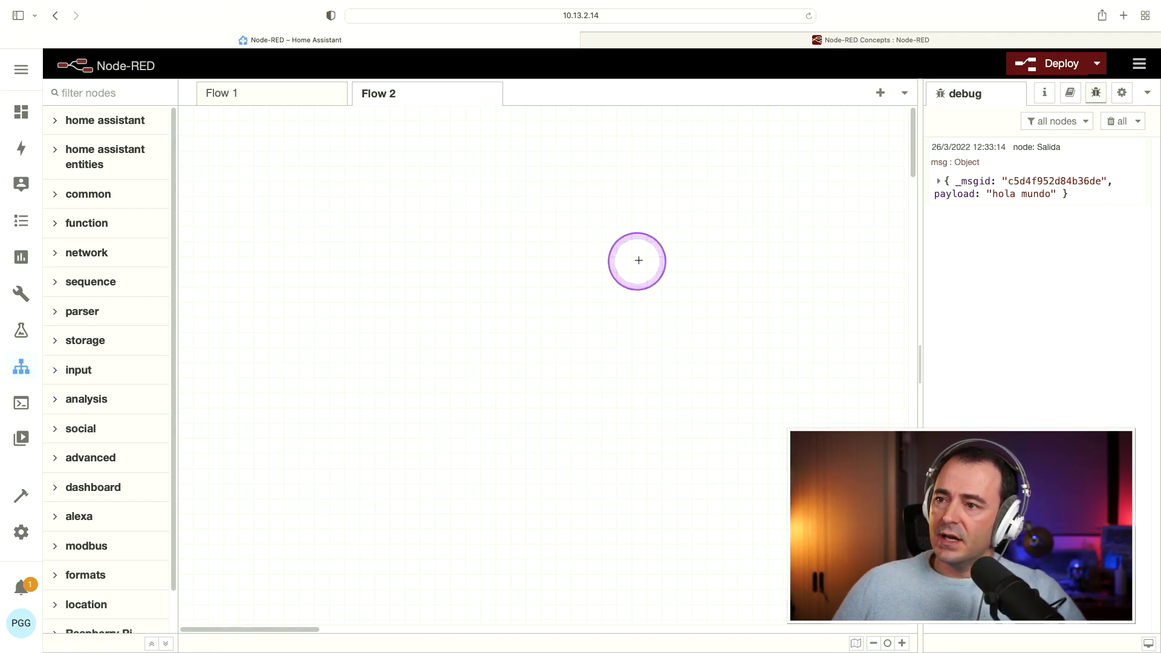
- Examine the information, node help, debug messages and configuration nodes views, including the Home Assistant server entry
mouse_move(1134, 145)
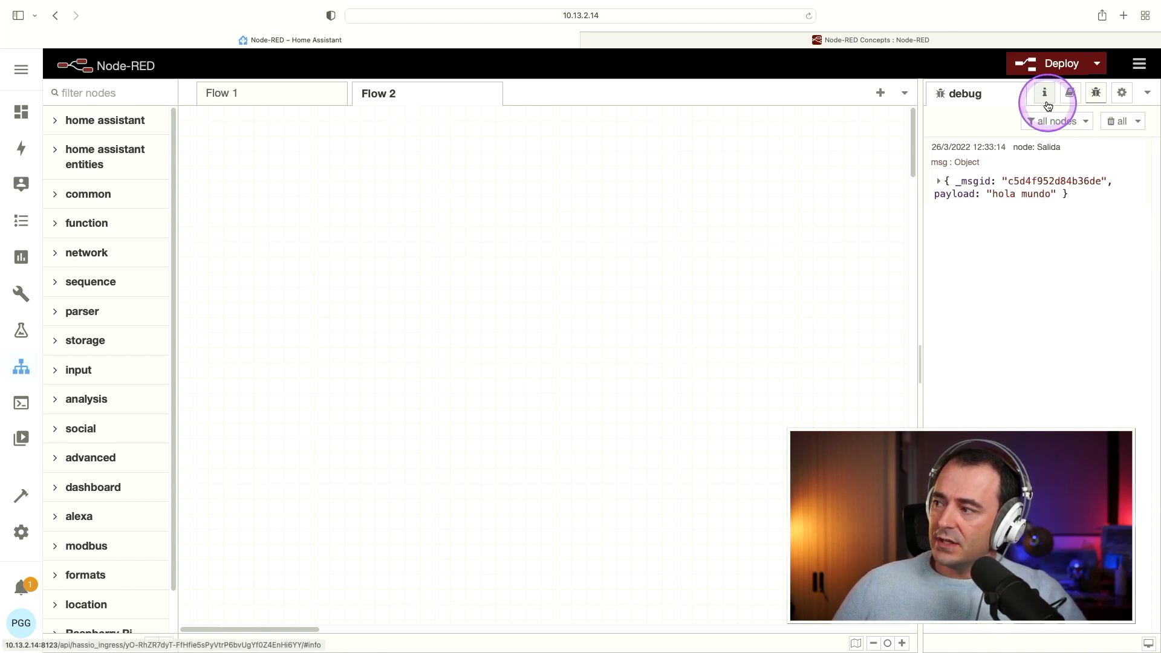
click(1046, 97)
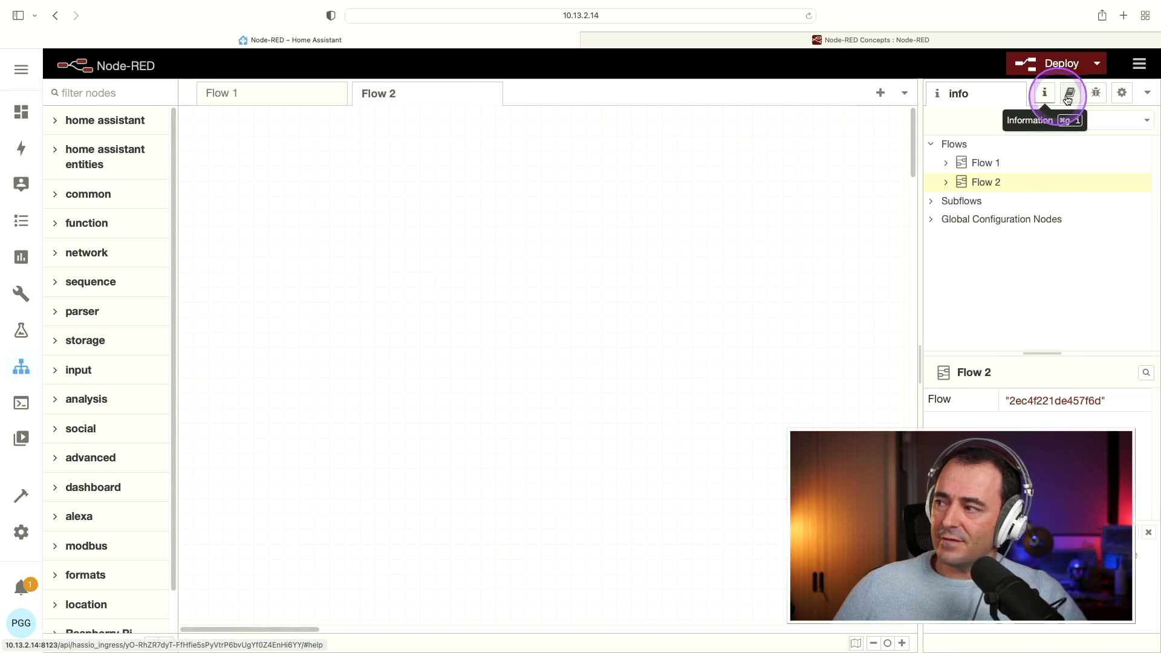
click(1072, 94)
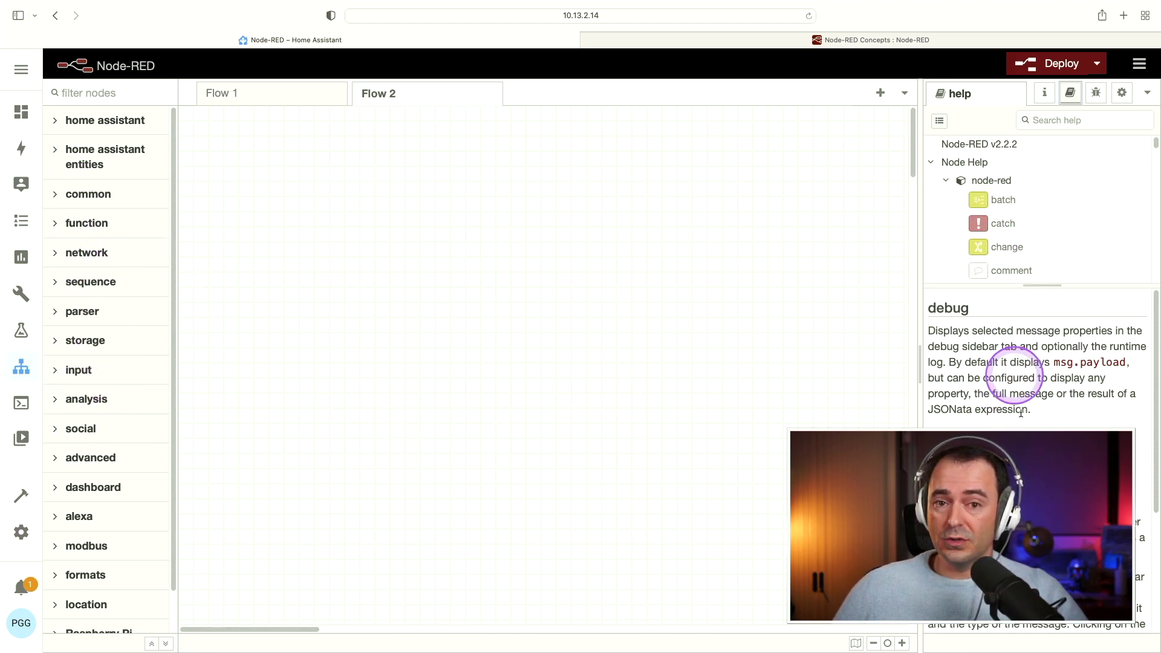
click(1097, 92)
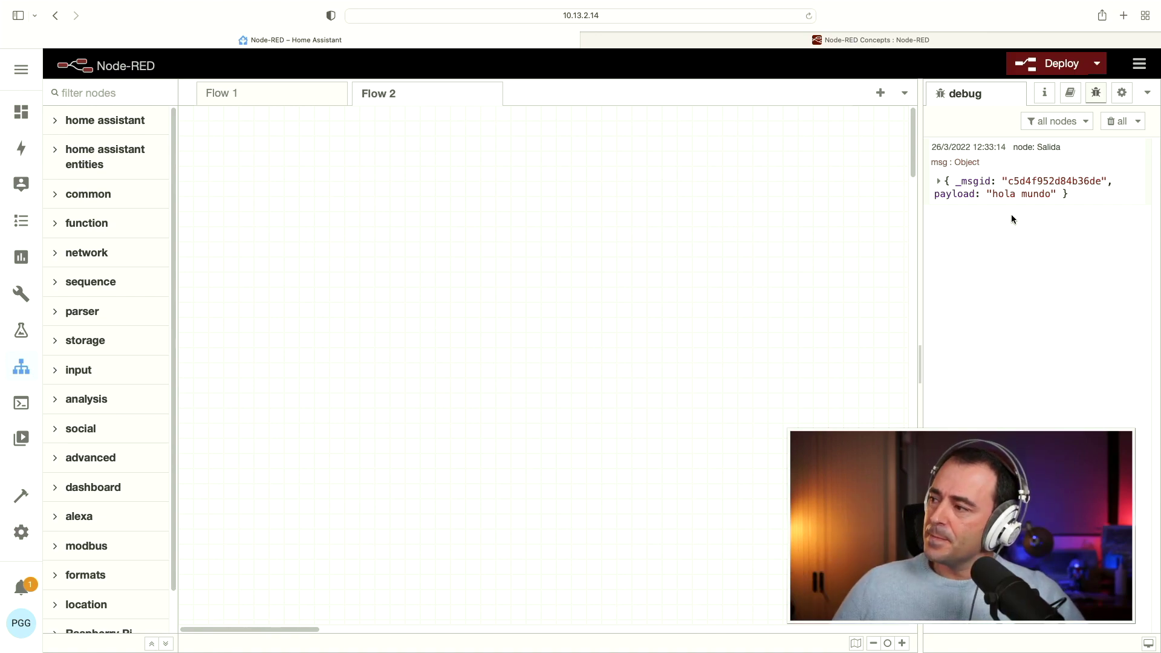
click(1122, 94)
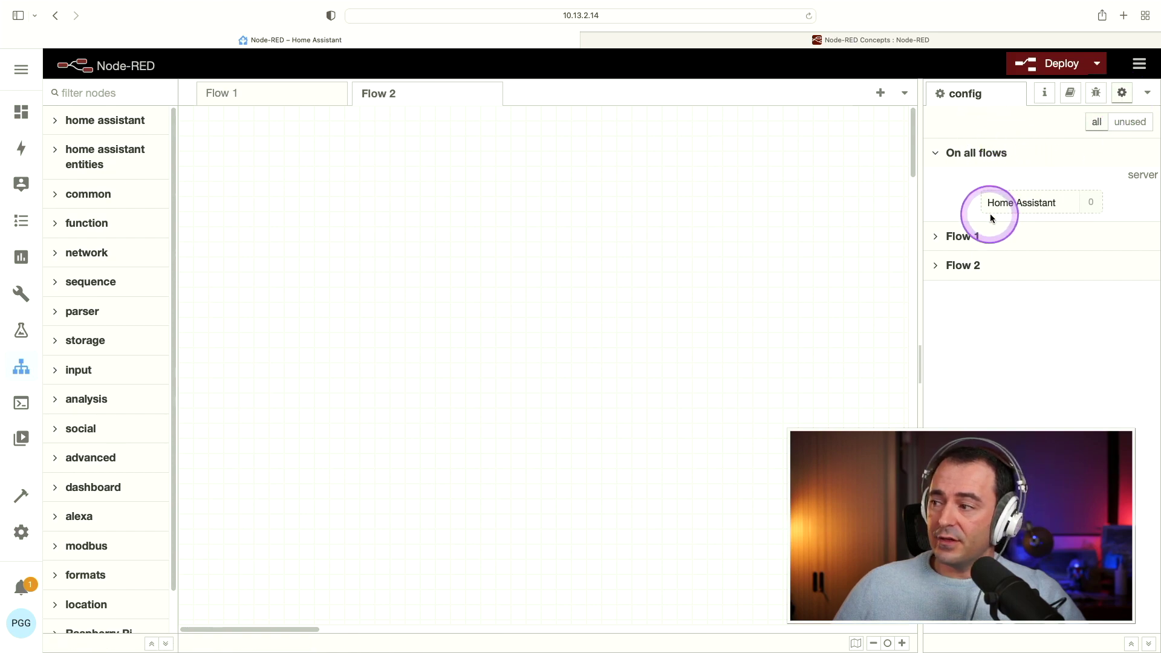
click(1060, 207)
click(1043, 215)
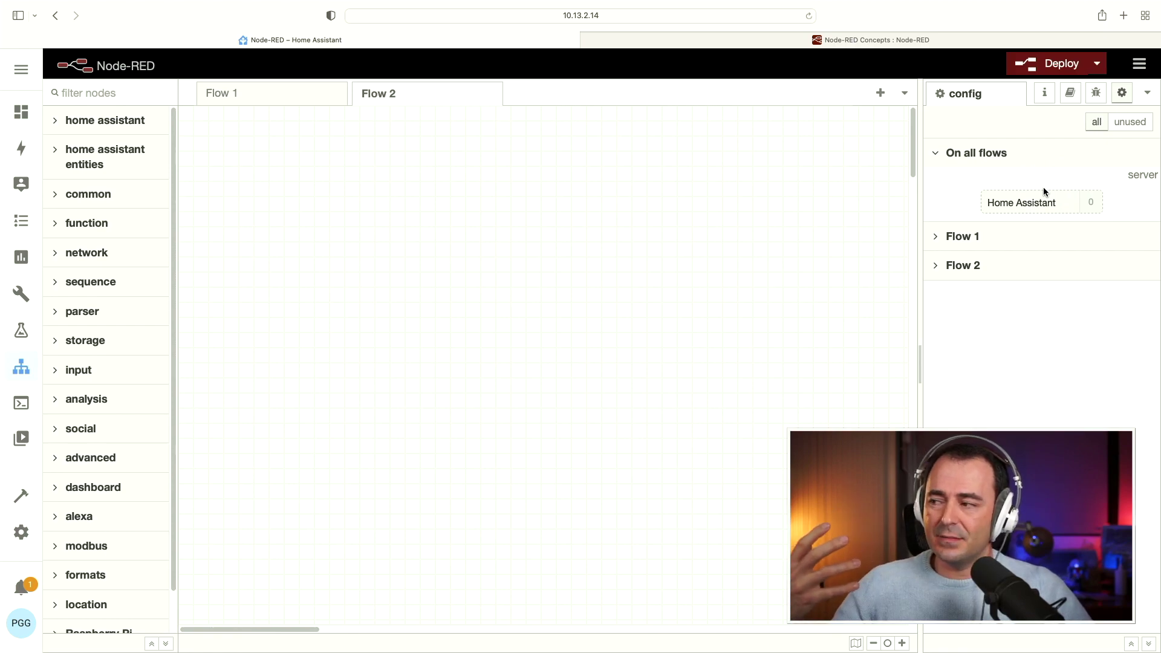
- Show the Context Data view and review the available deployment types
click(1146, 93)
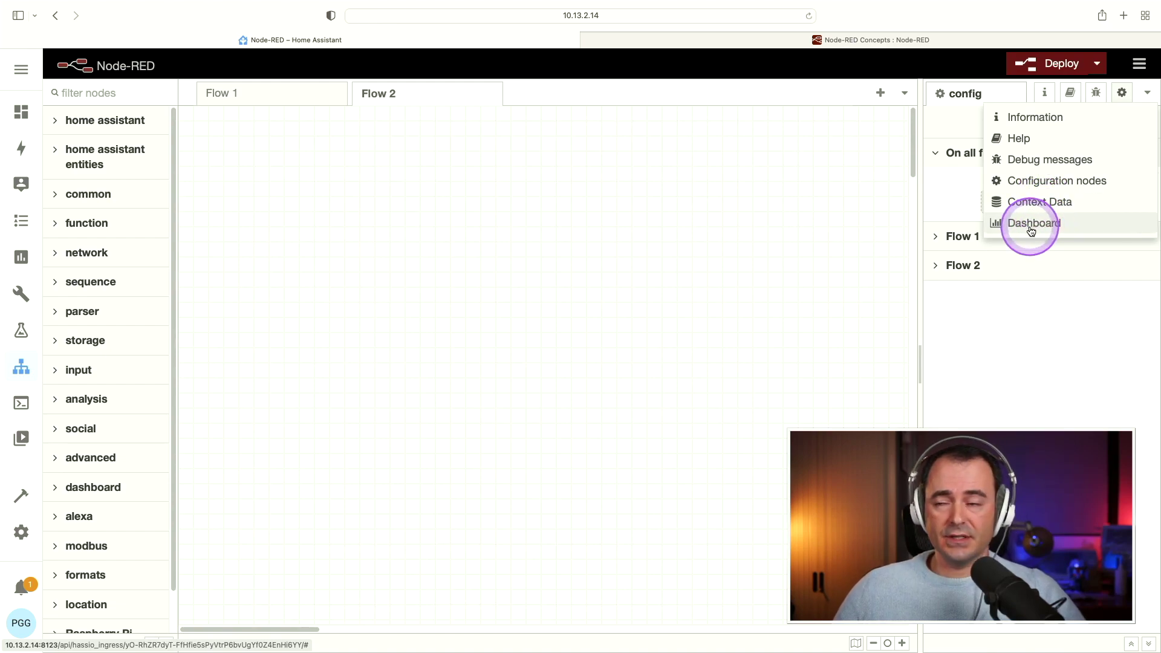
click(1035, 202)
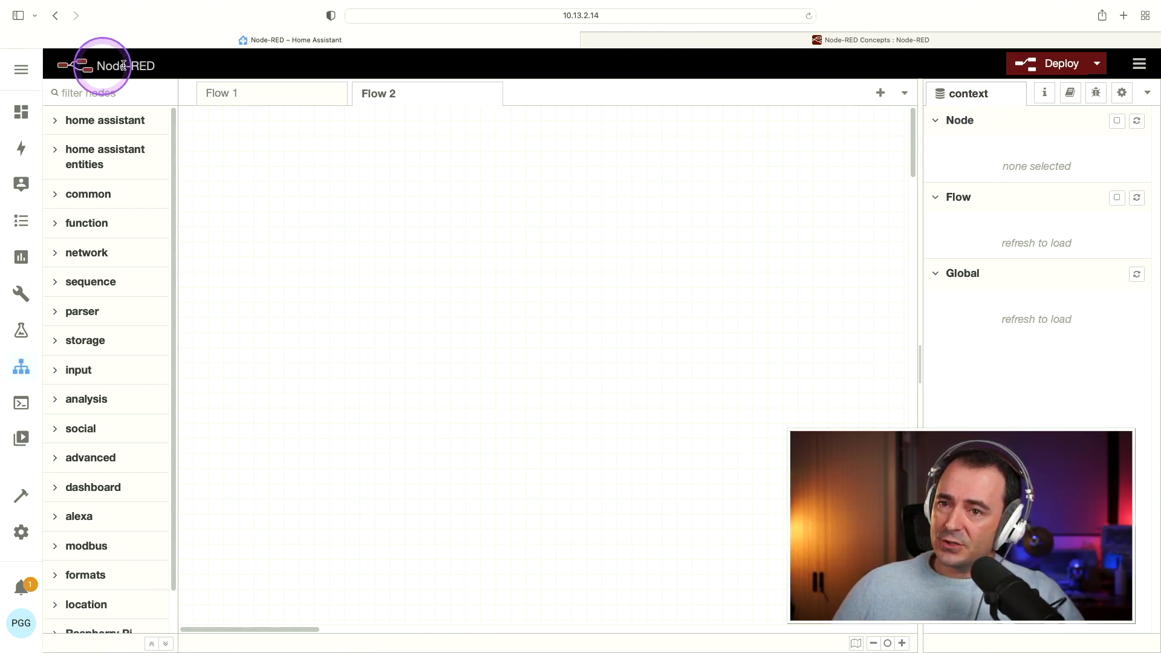
click(1098, 65)
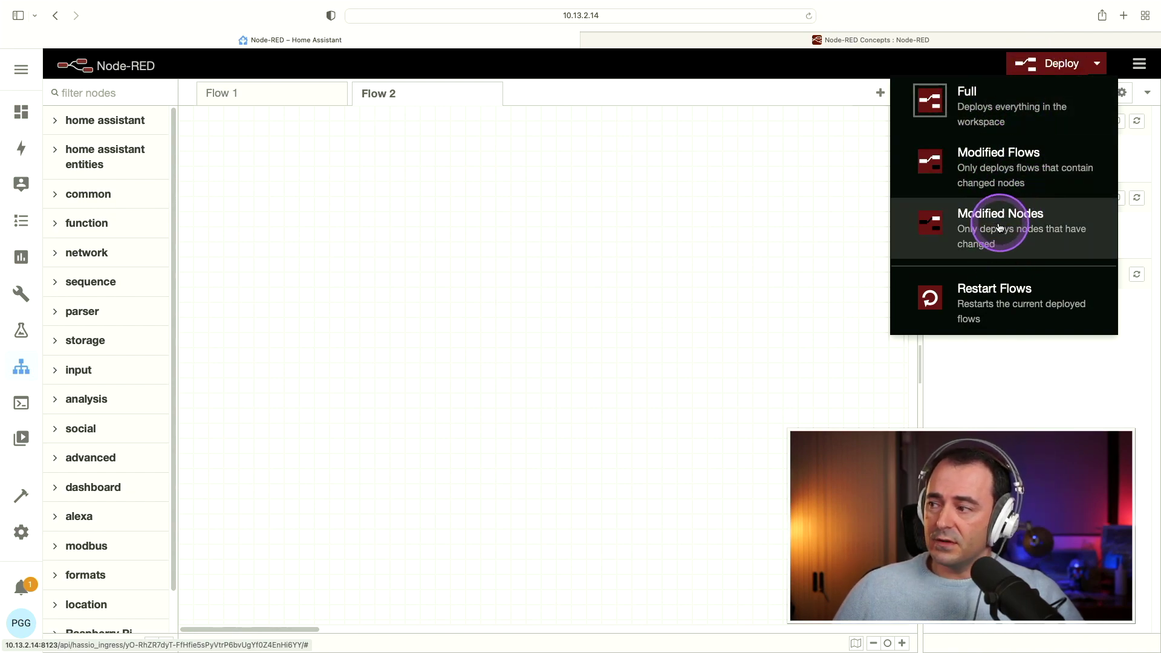
- Search the installable palette modules for "cron" and review the list of already installed node modules
click(1140, 64)
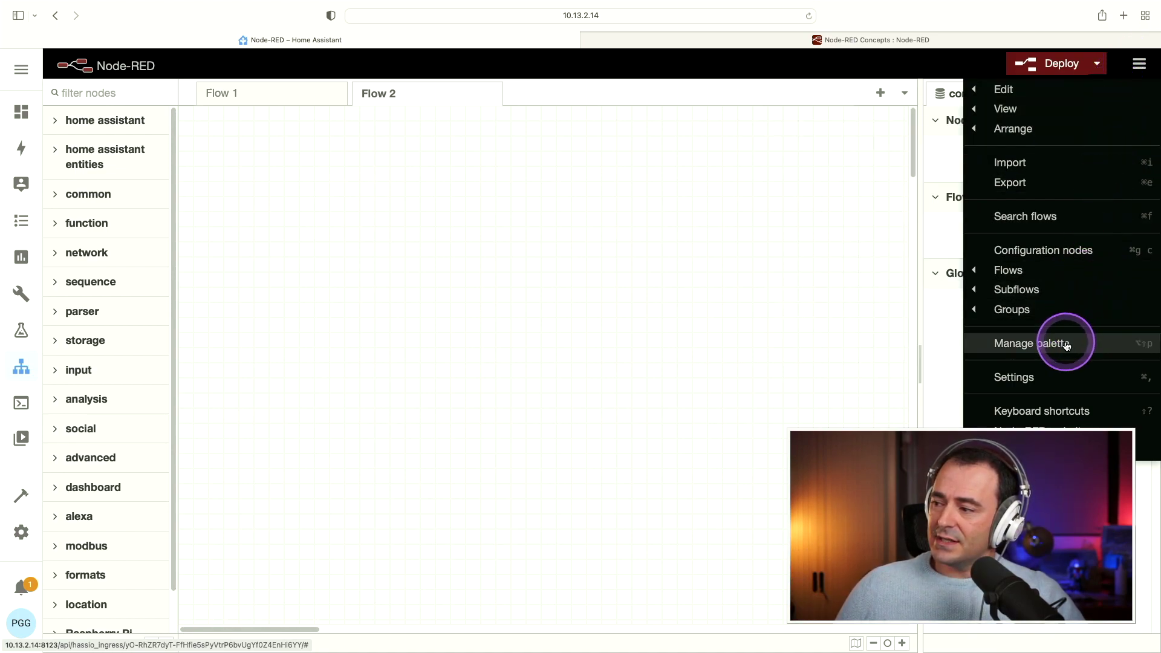
click(1032, 344)
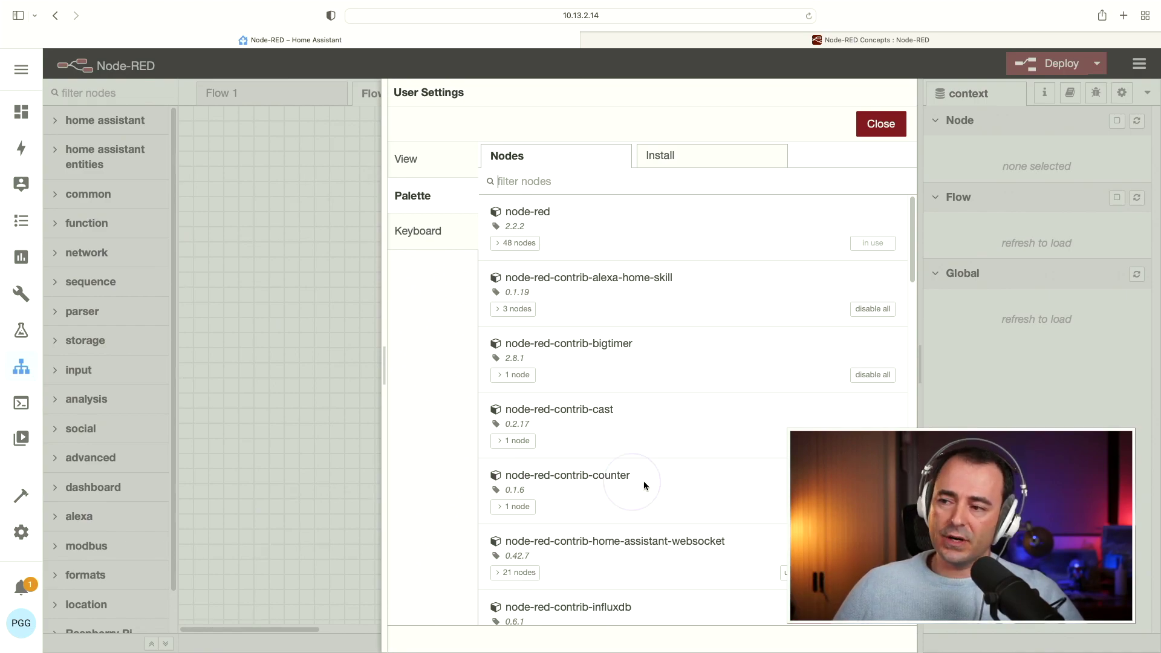
click(711, 156)
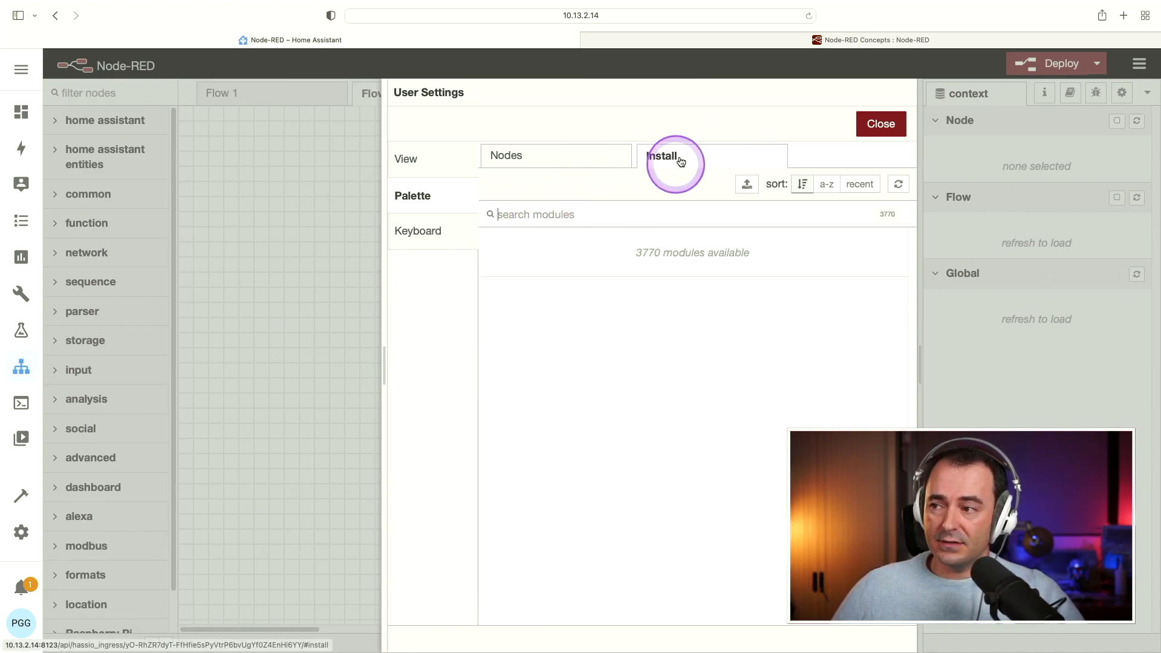
click(560, 224)
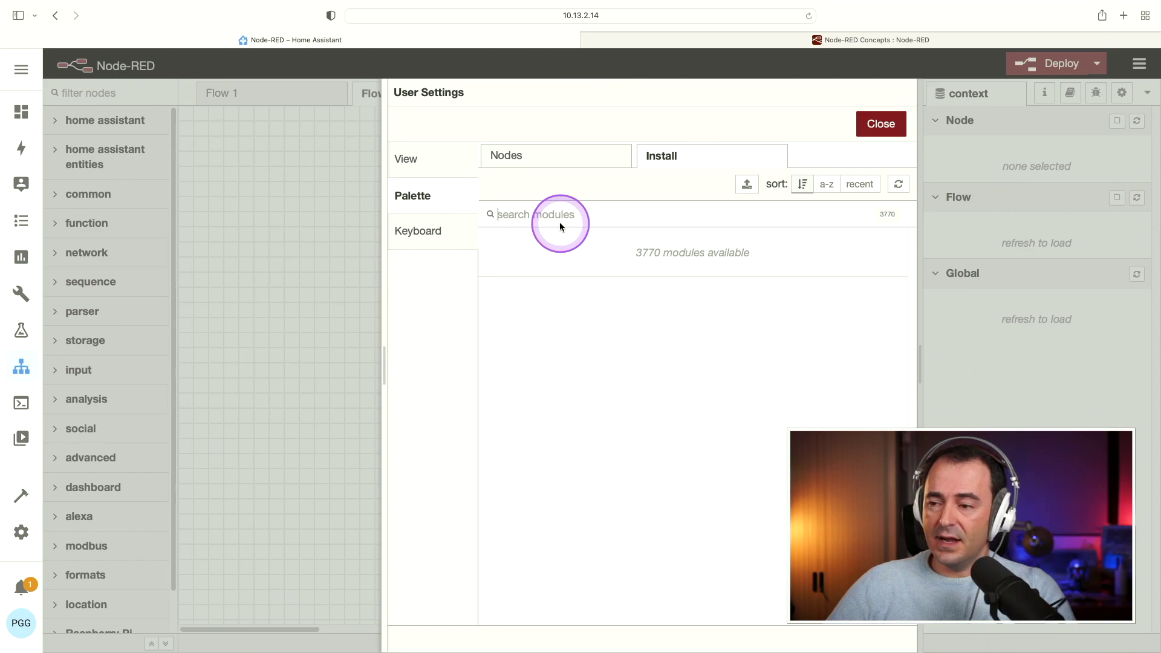
text(cron)
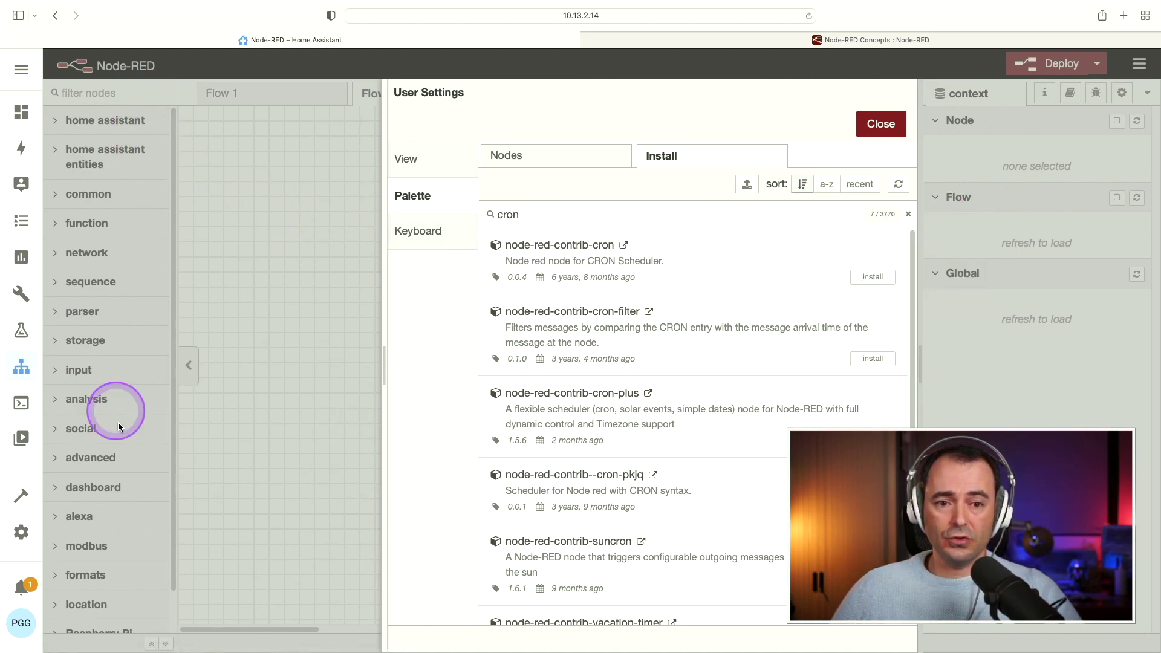
click(546, 159)
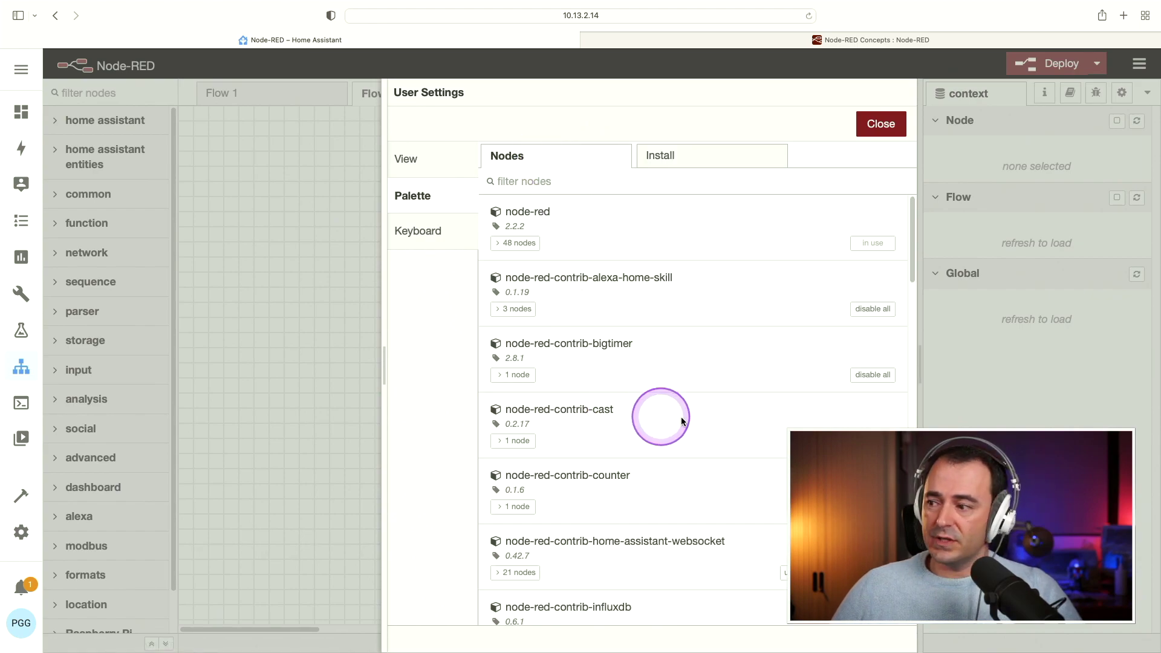
scroll(695, 418, down, 10)
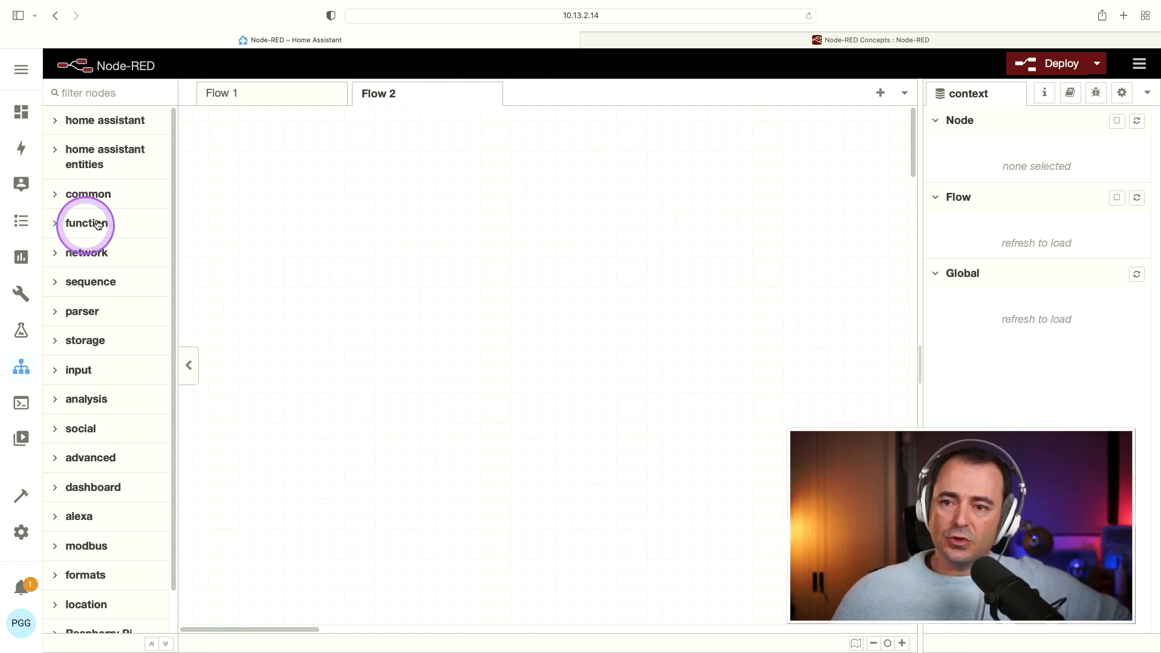
- In Flow 1, move the Mensaje inicial node farther from Salida on the same row and expand the common node category
click(270, 94)
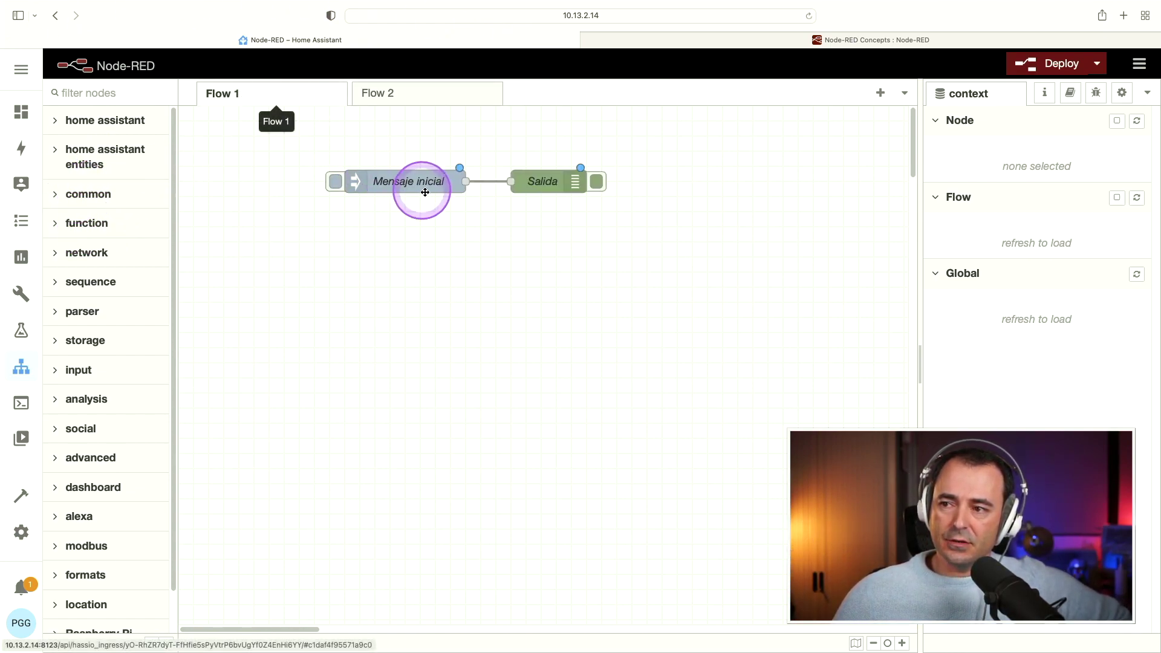
drag(425, 192, 380, 176)
click(61, 197)
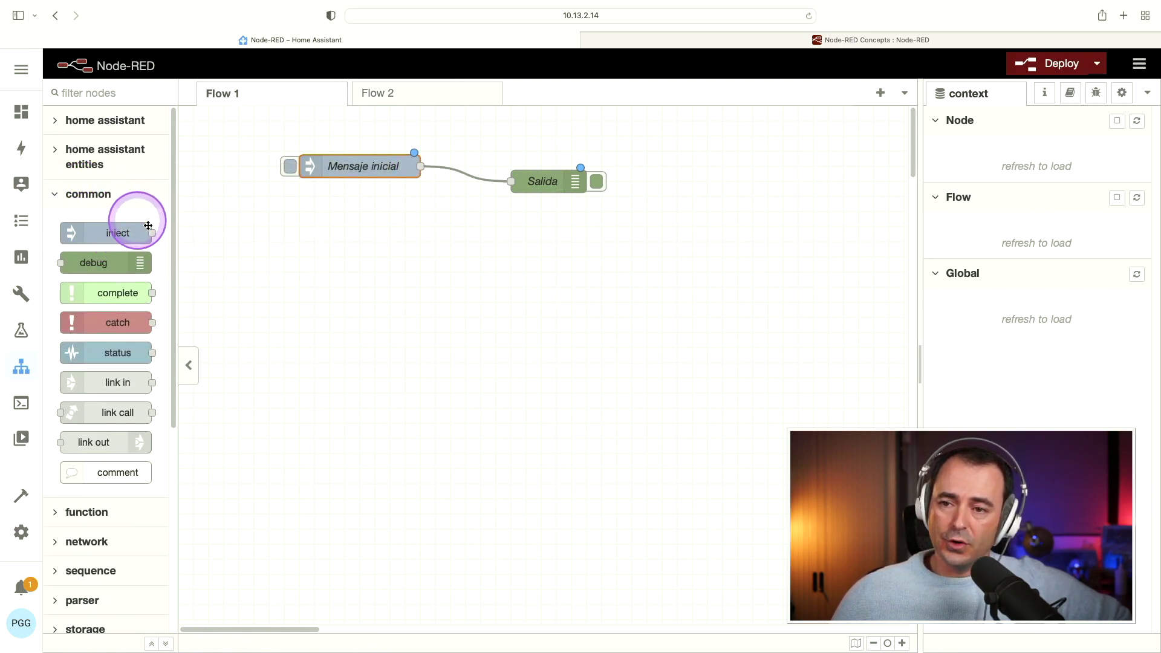
drag(361, 170, 316, 183)
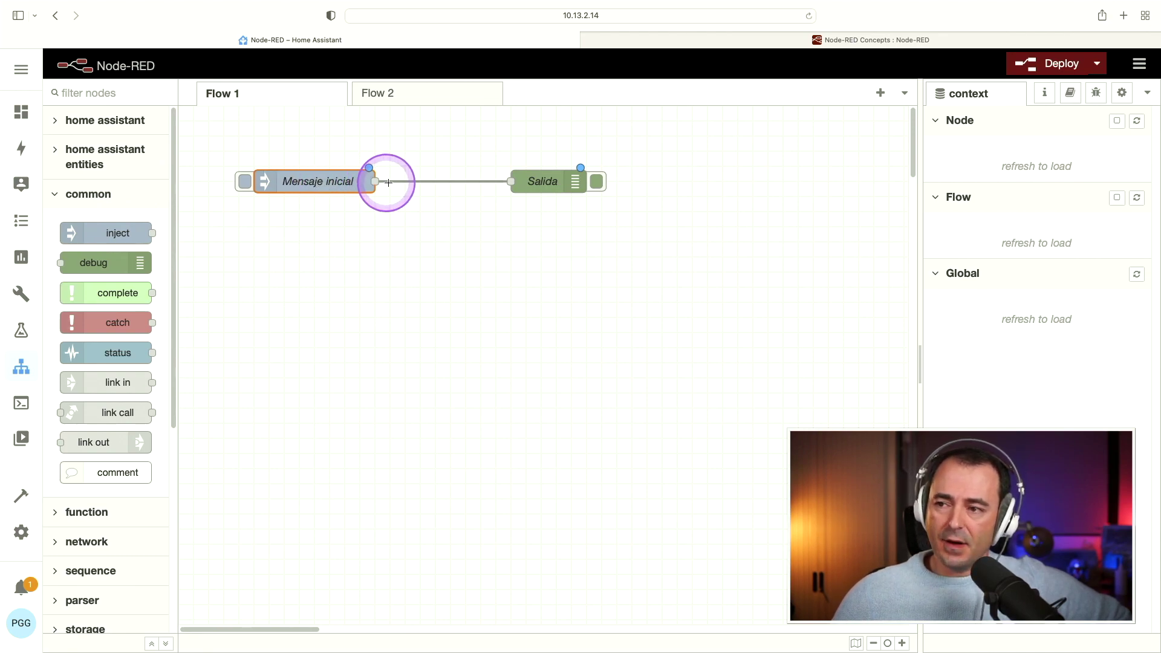
- Move the Salida node farther away from Mensaje inicial, keeping both on the same row
click(430, 220)
click(448, 180)
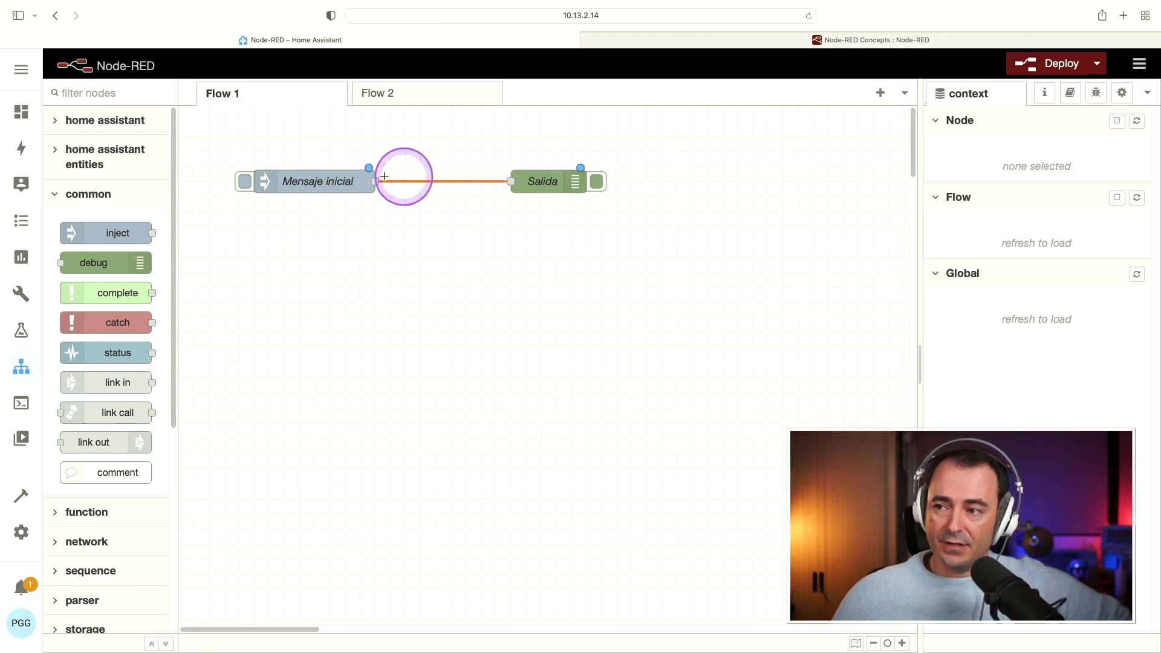
drag(564, 178, 692, 184)
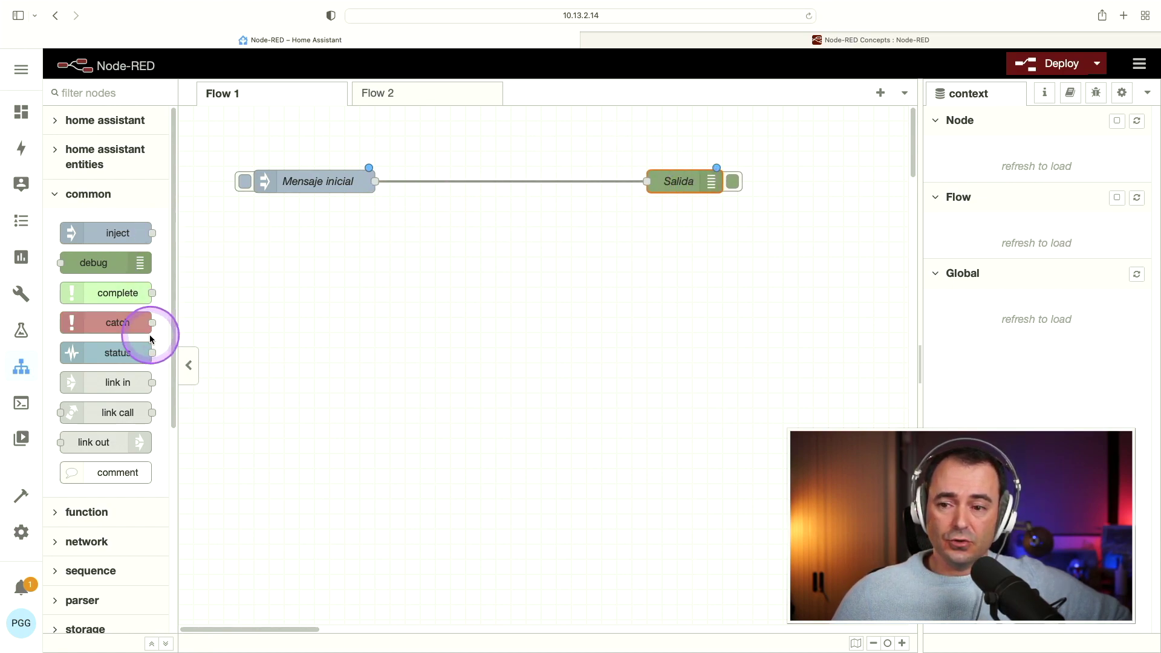
- Expand the function node category and place a change node just below the wire between Mensaje inicial and Salida
scroll(121, 464, down, 1)
click(57, 482)
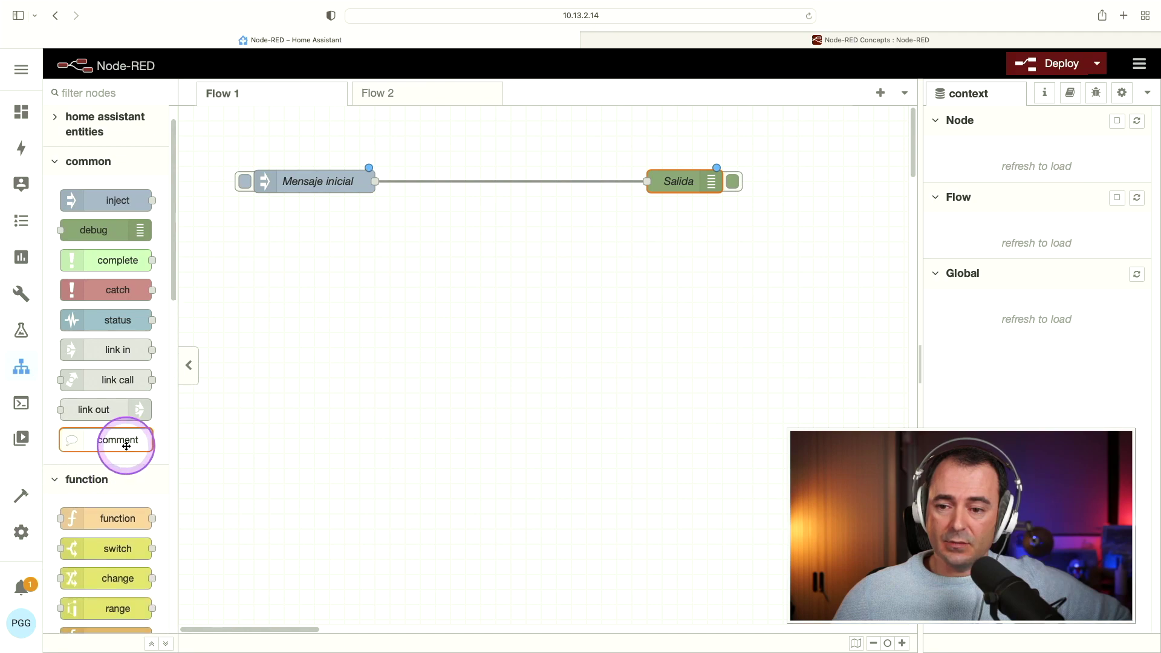
scroll(91, 429, down, 5)
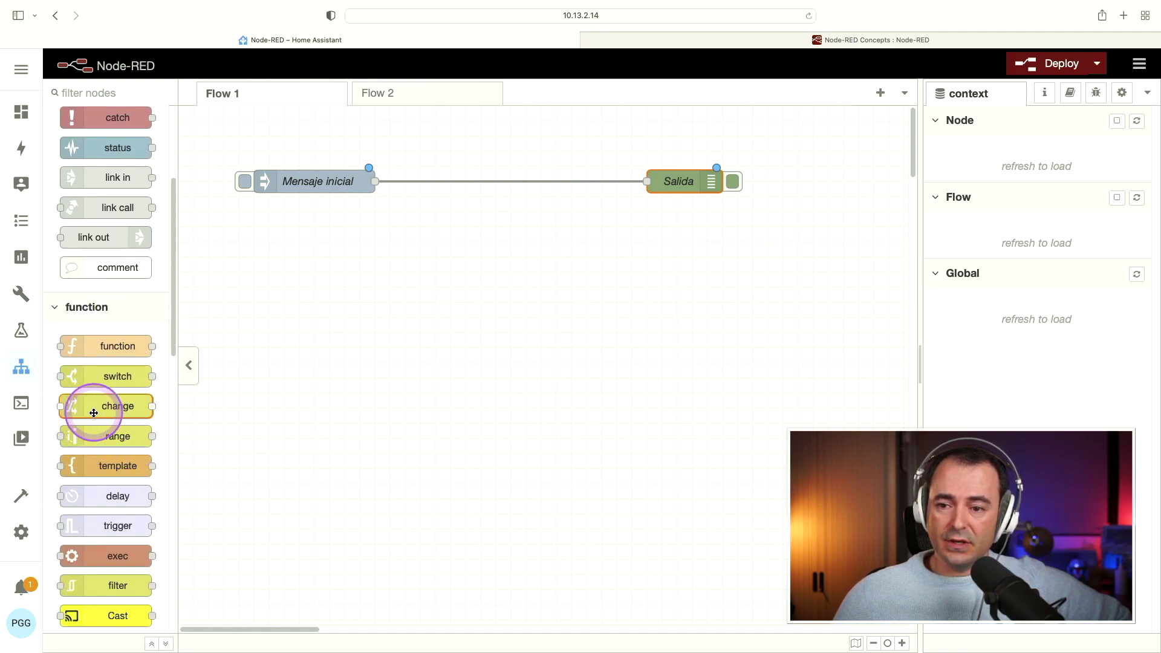
drag(90, 407, 508, 196)
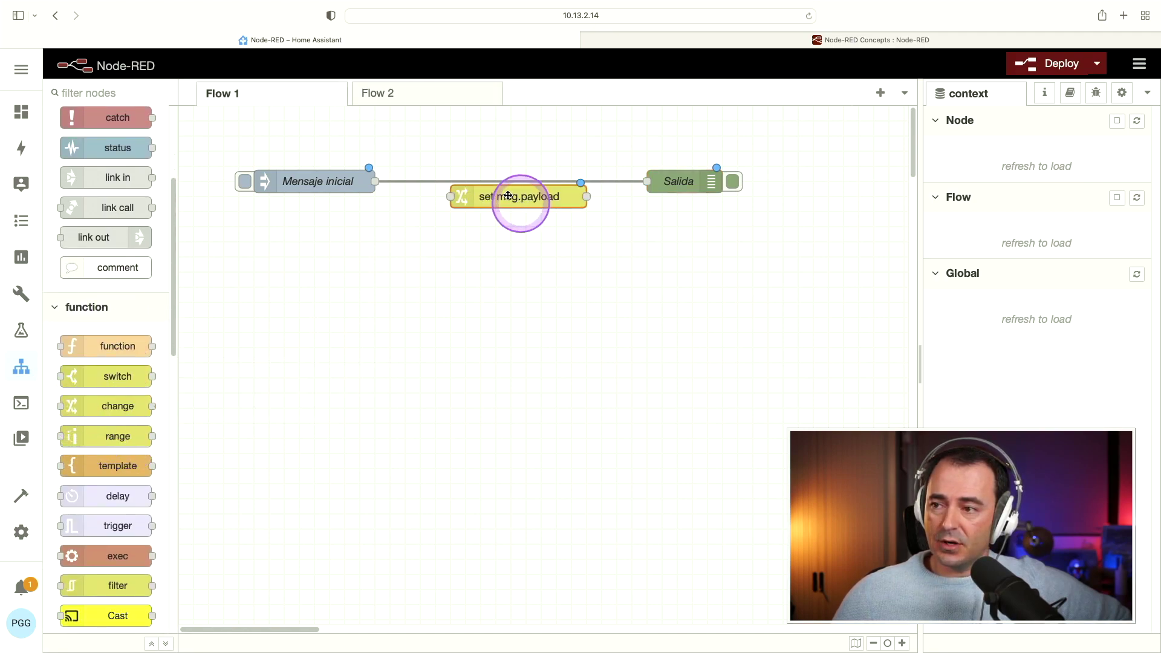
- Replace the direct wire with connections from Mensaje inicial through the change node to Salida, and align the change node on their row
click(482, 181)
click(375, 181)
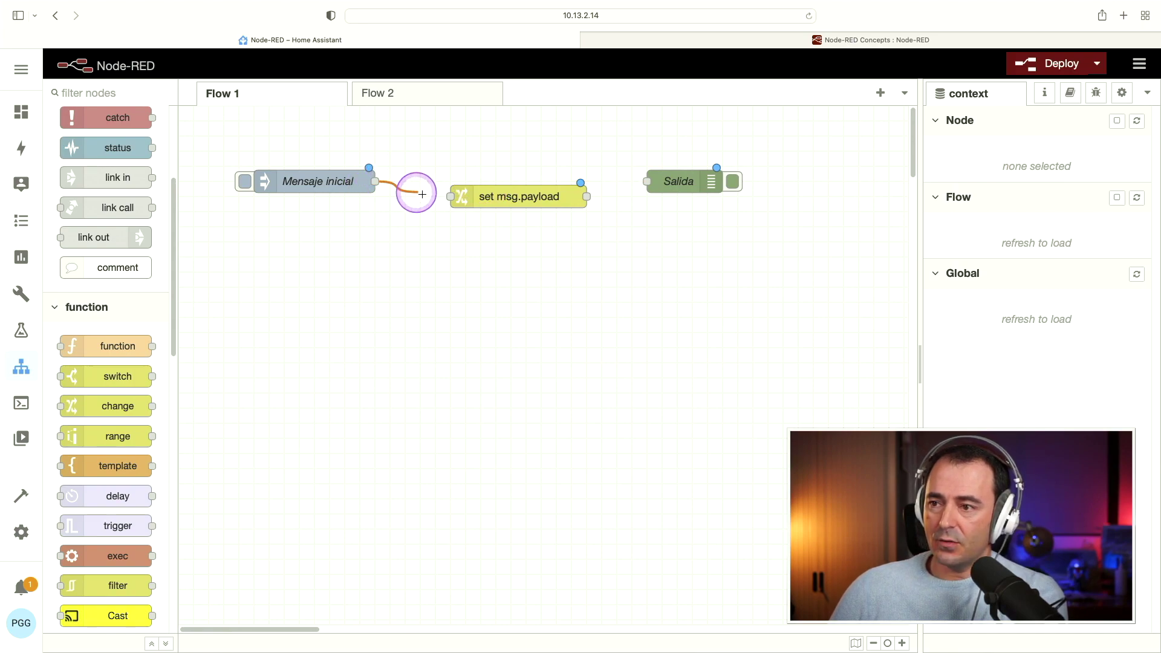
drag(453, 198, 453, 197)
click(587, 196)
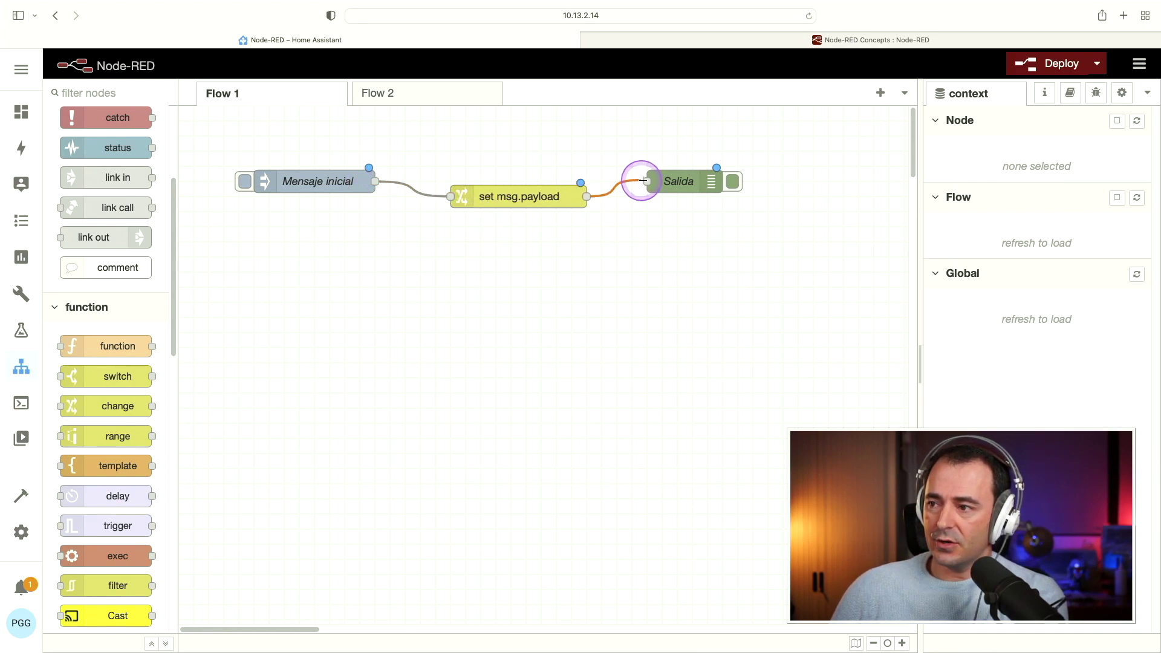
drag(537, 197, 537, 181)
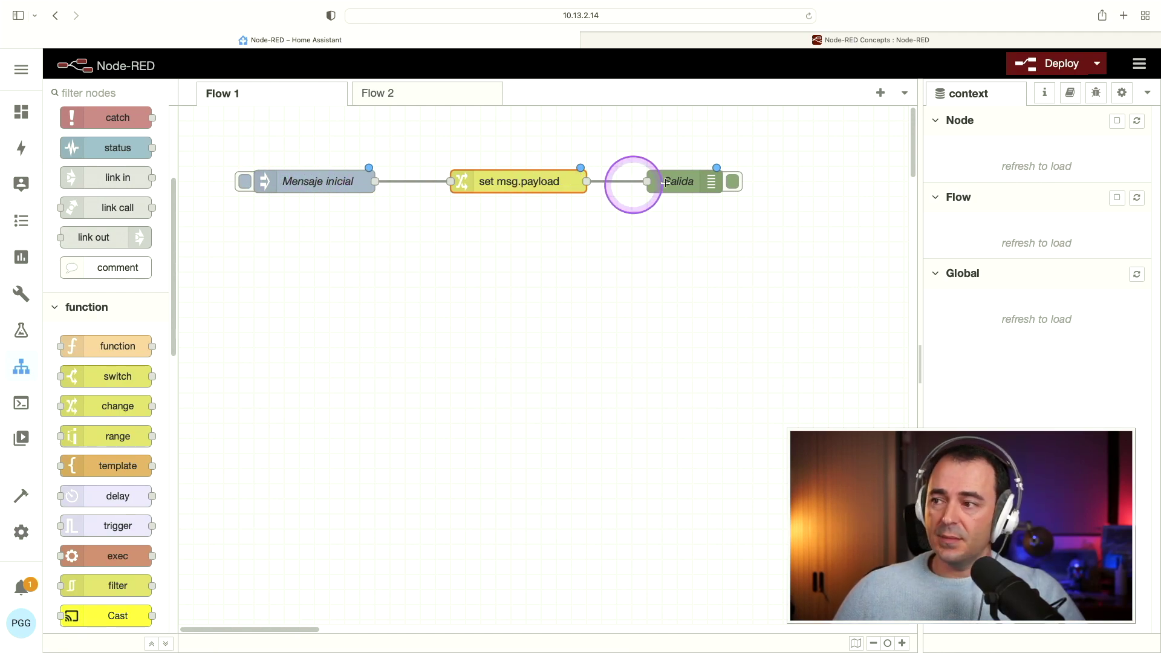
click(698, 178)
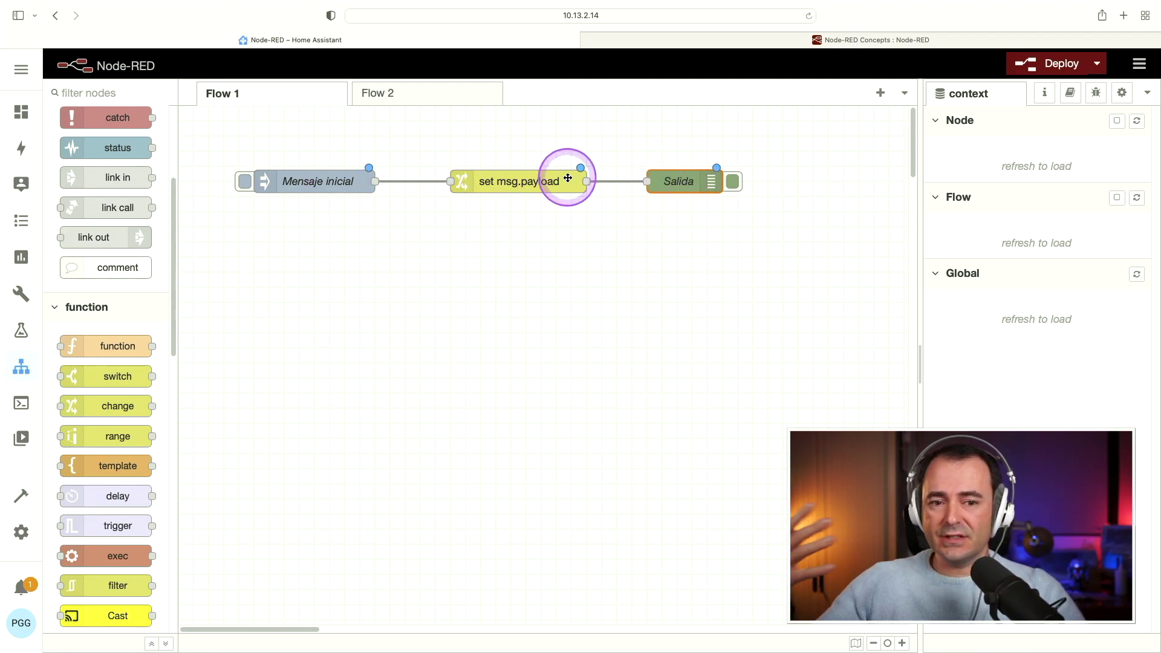
- Edit the Mensaje inicial node and add a msg.nombre property with a person's first name as its string value
double_click(330, 190)
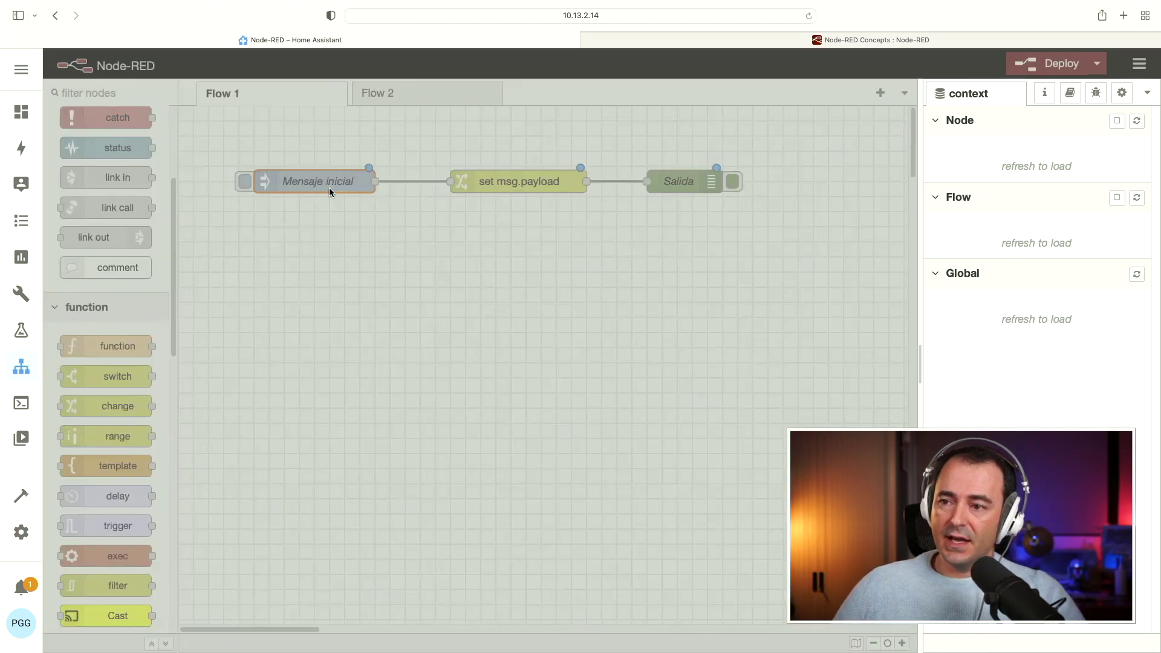
click(580, 222)
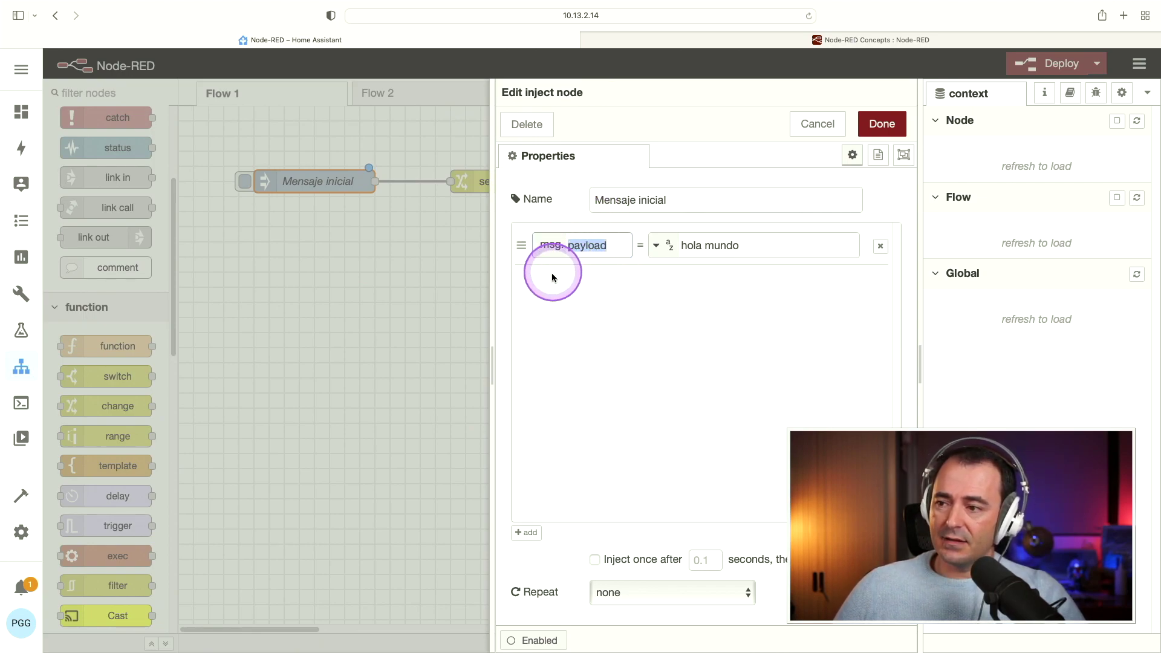
click(526, 533)
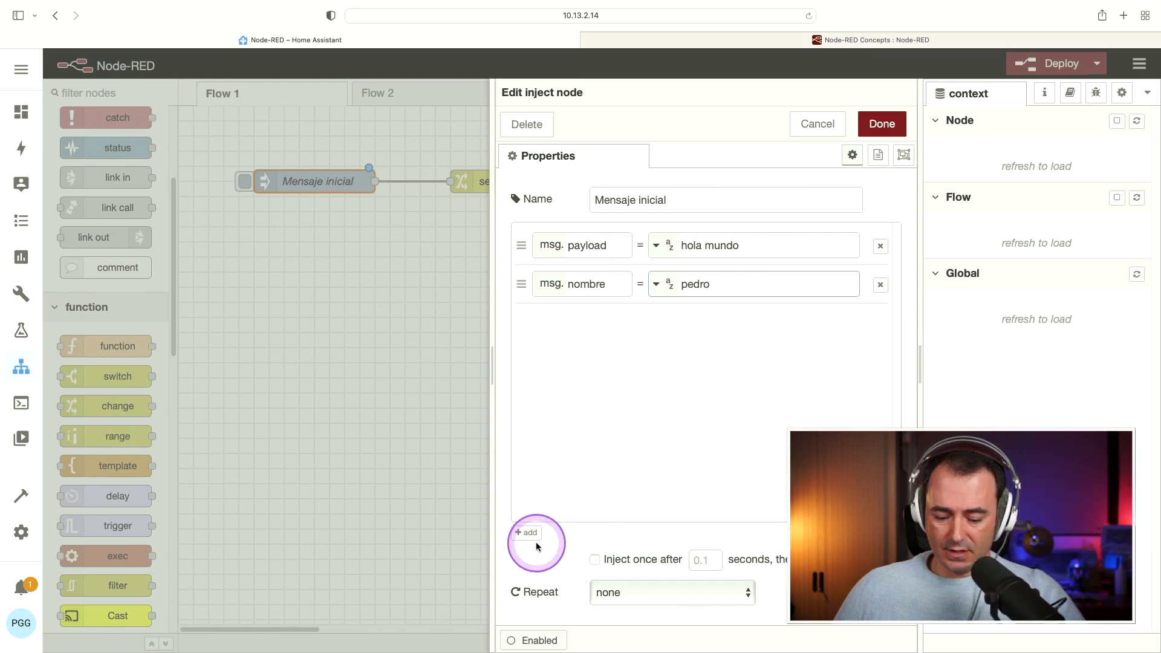
click(658, 286)
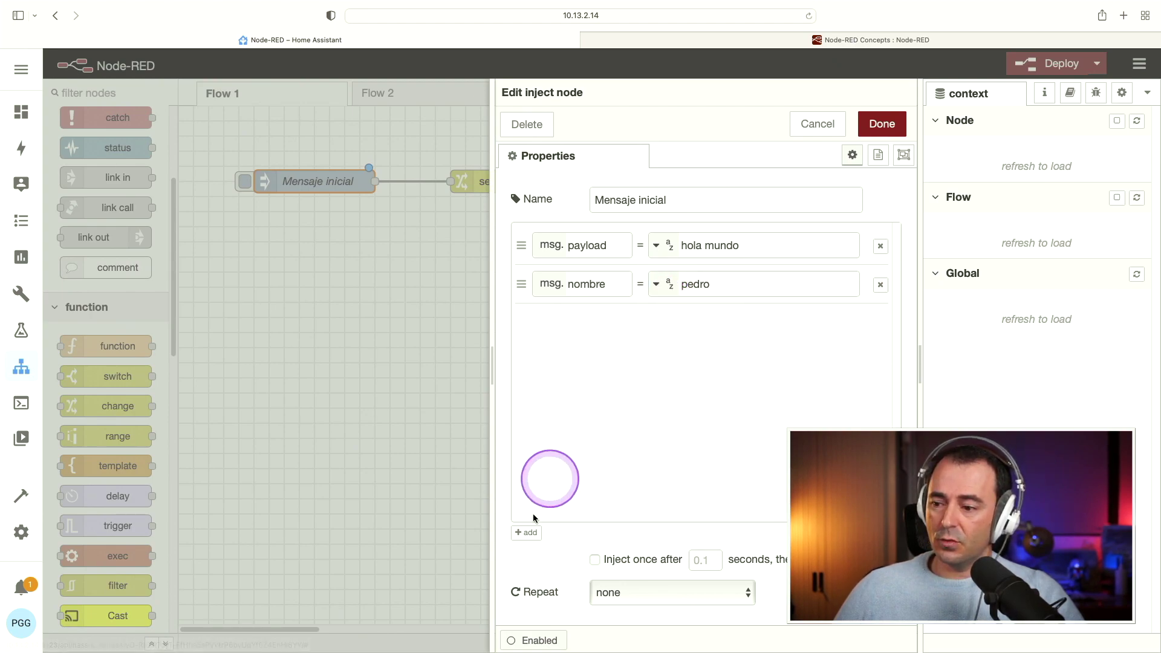
- Add a msg.edad property to the inject node with the number value 40
click(526, 532)
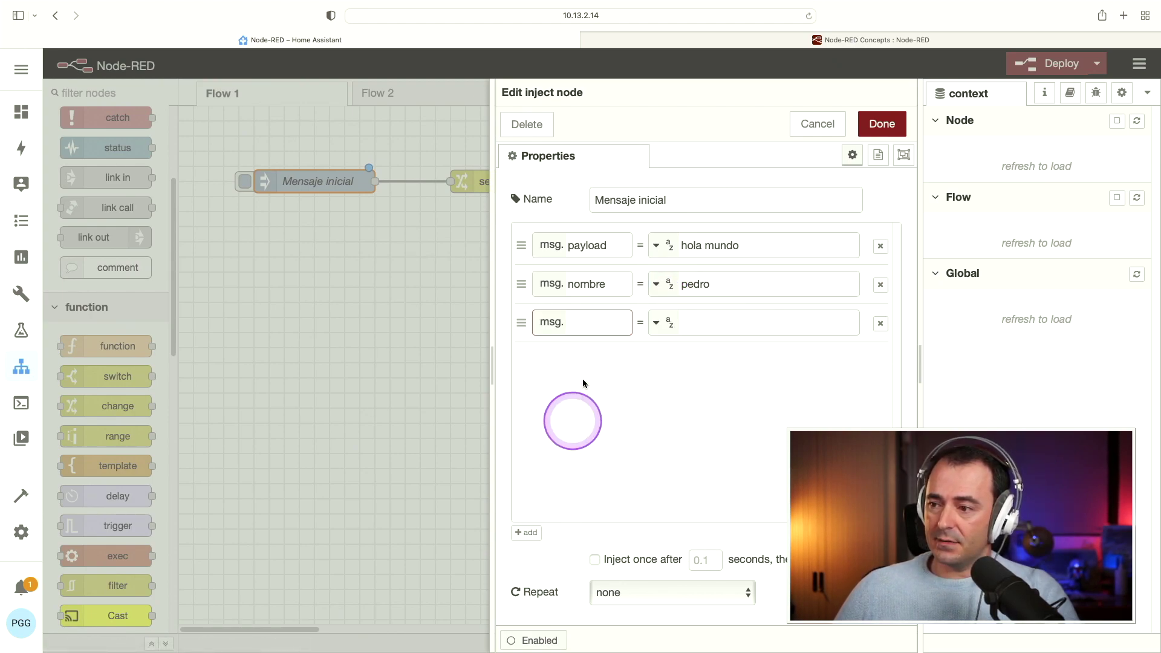
click(606, 321)
text(edad)
click(657, 324)
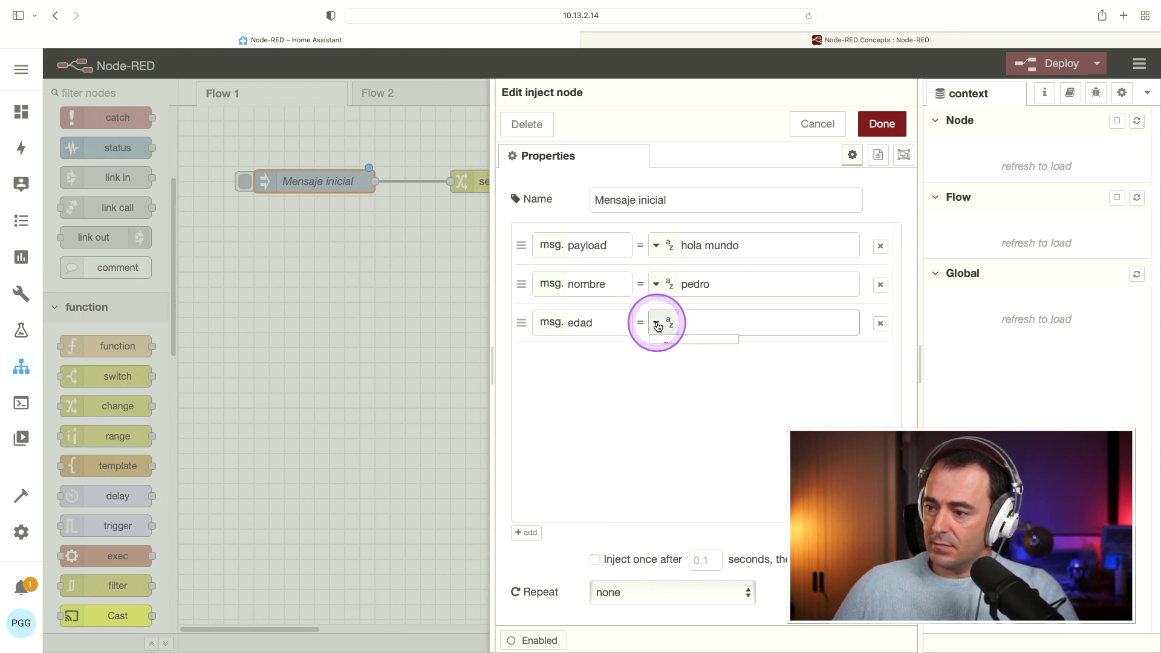
click(672, 407)
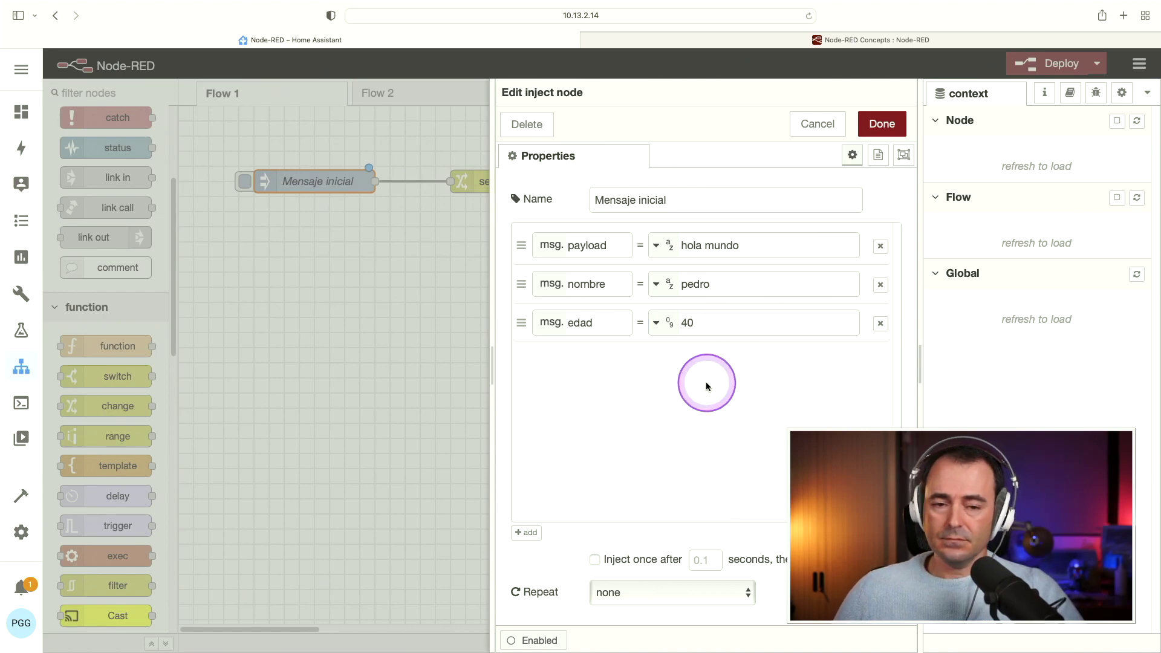
mouse_move(521, 322)
mouse_down()
mouse_move(522, 253)
mouse_move(522, 330)
mouse_up()
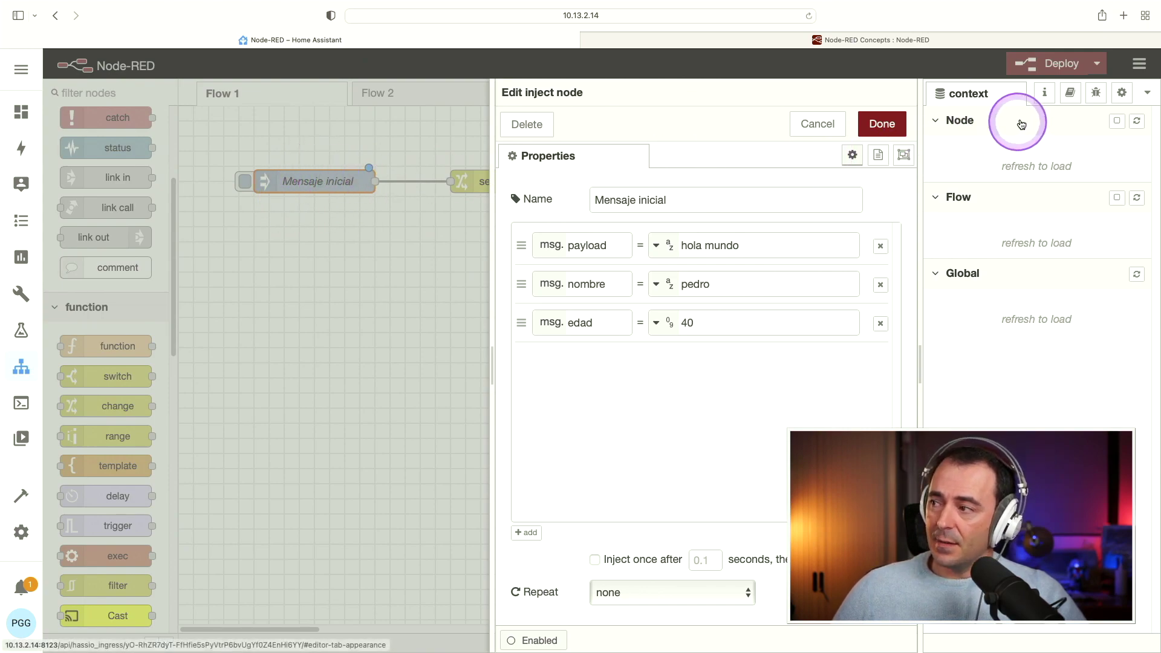
- Examine Flow 1's node list and the inject node's help, and accept the Mensaje inicial edits
click(1045, 93)
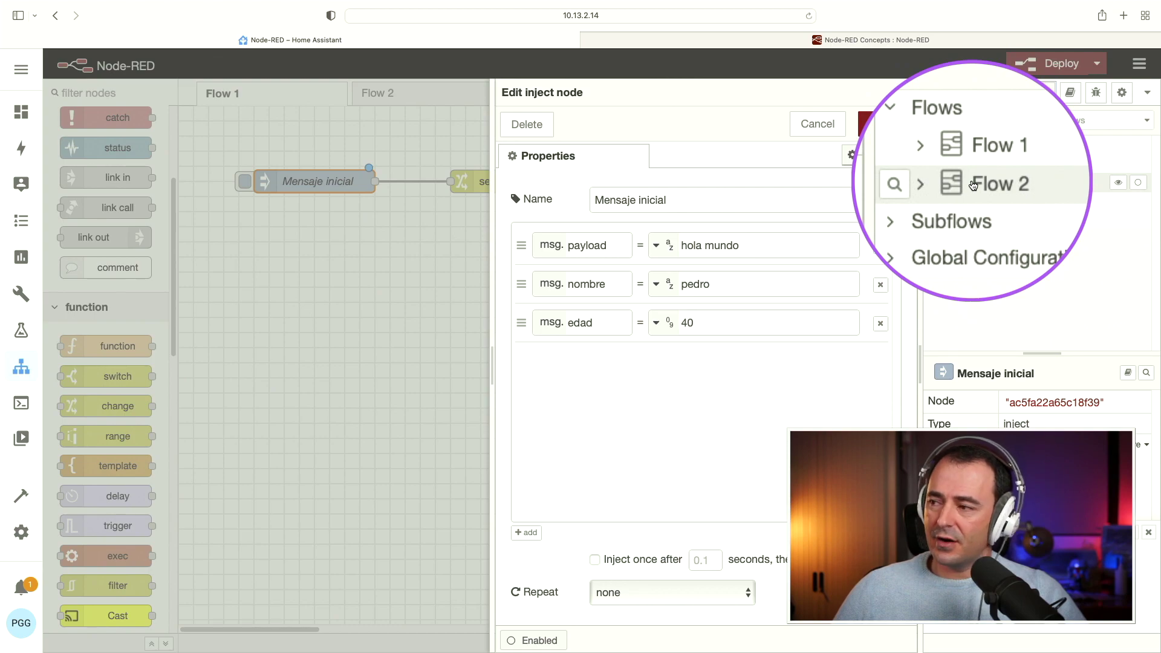
click(946, 162)
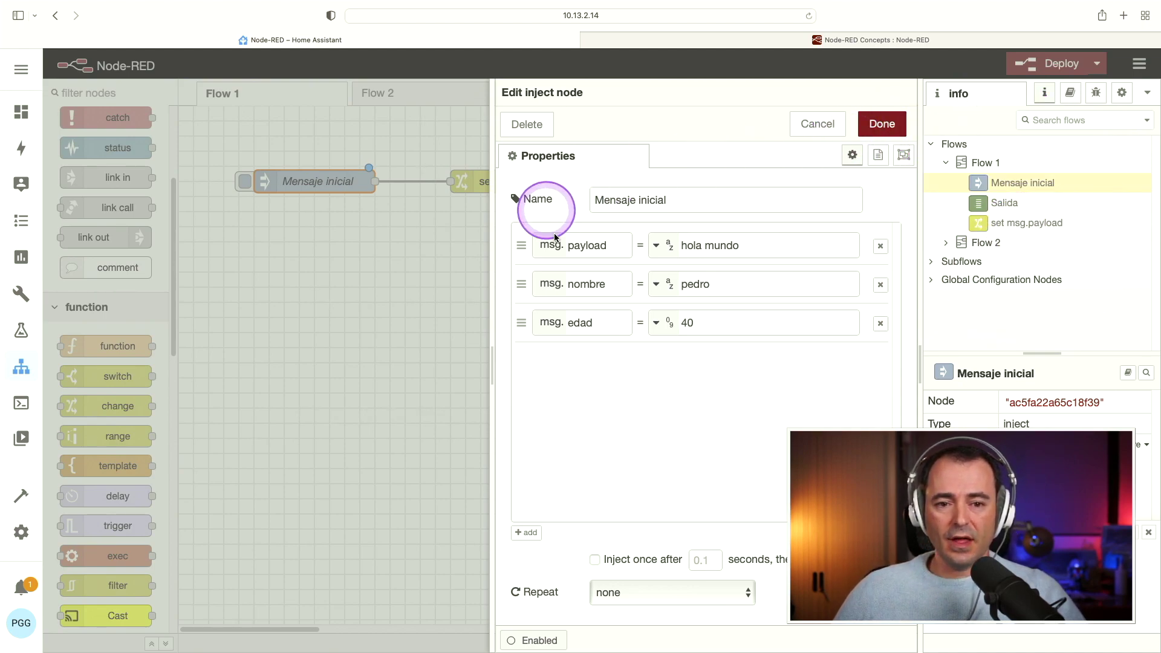
click(1069, 94)
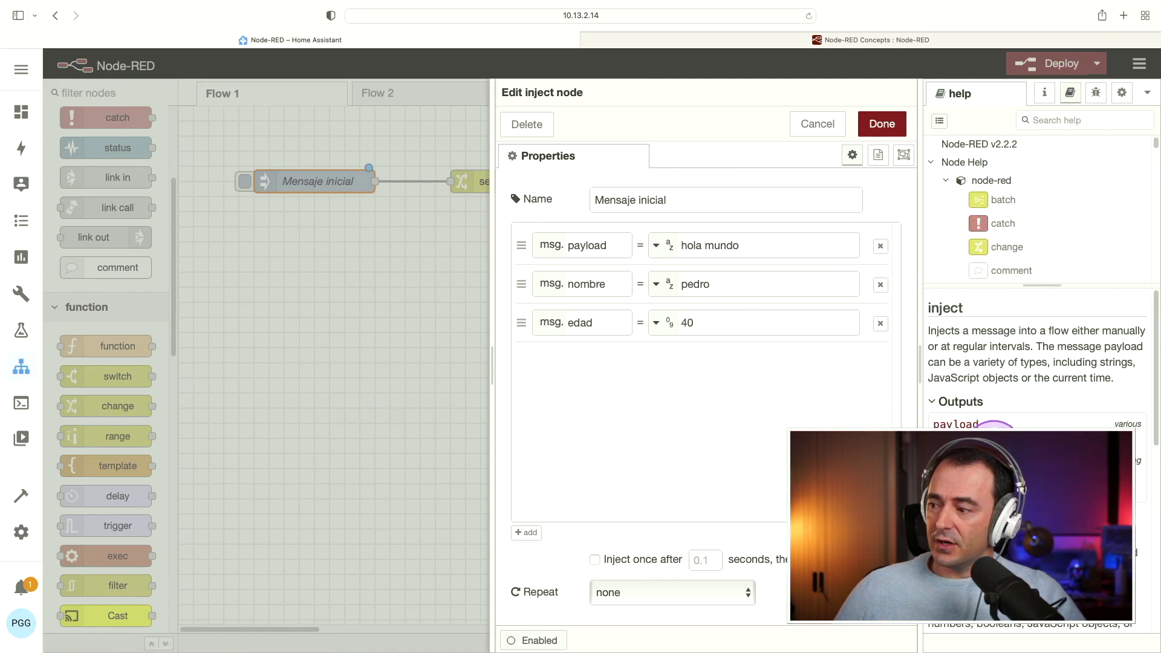
scroll(1004, 363, down, 2)
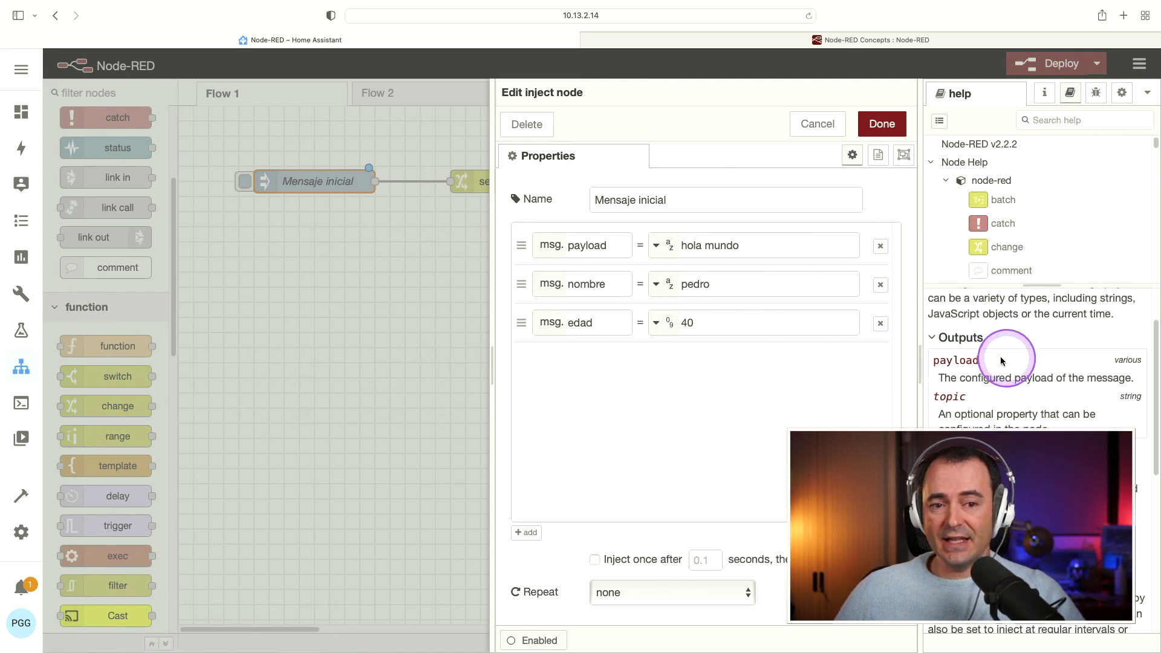
scroll(1001, 361, down, 10)
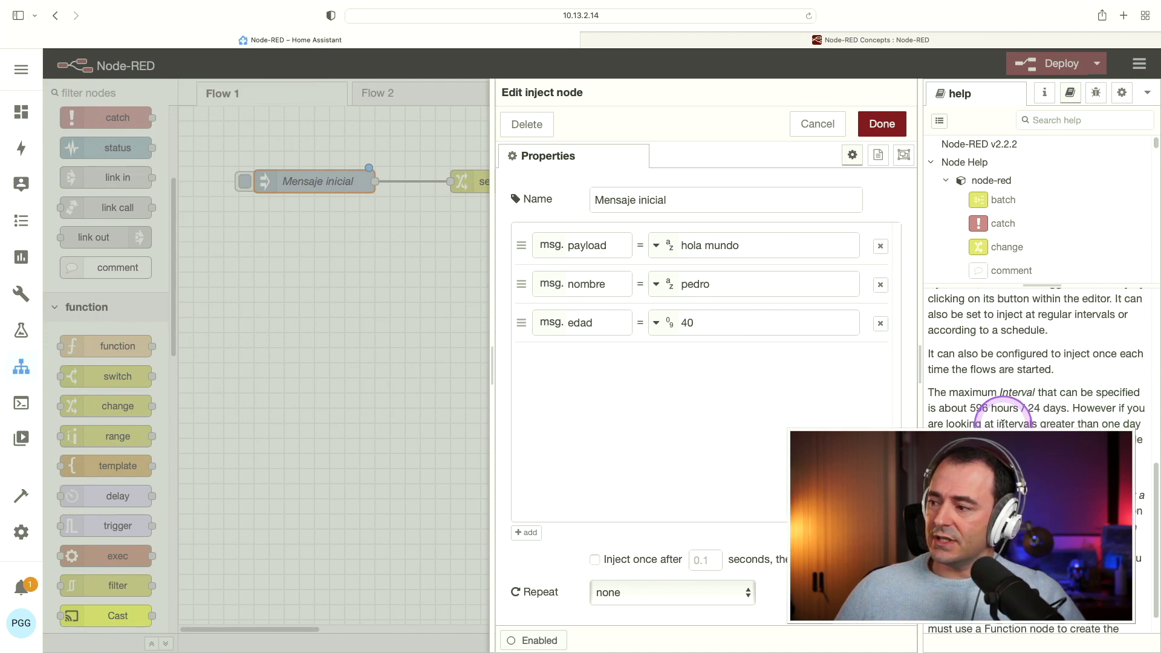
scroll(1003, 423, up, 5)
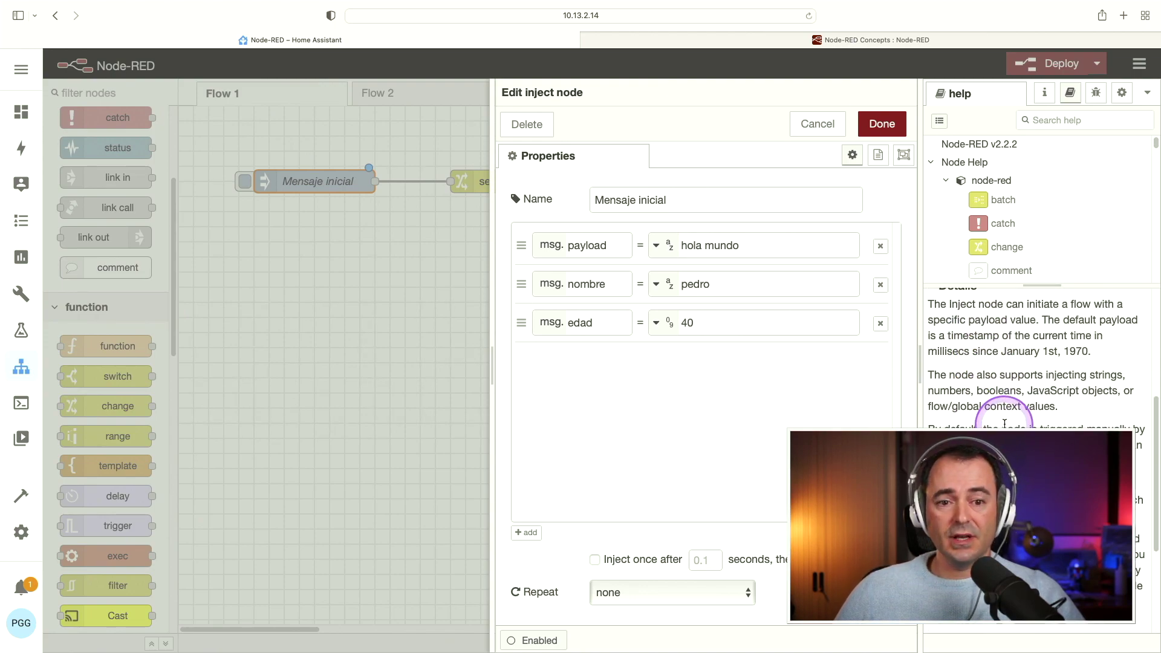
click(884, 137)
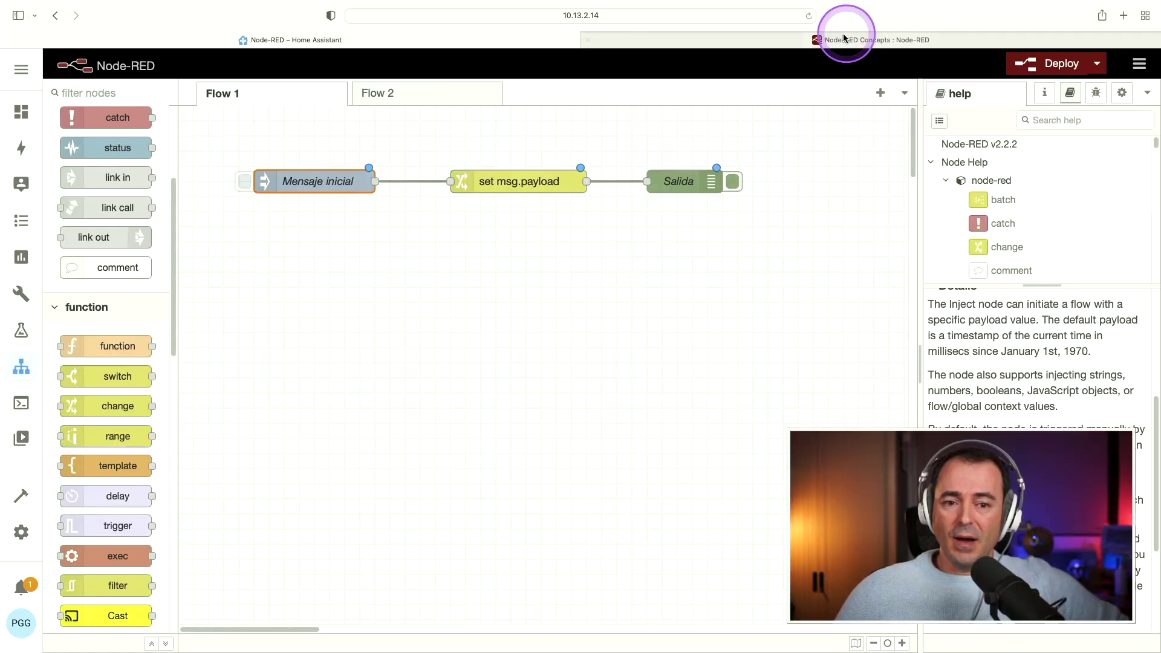
- Switch to the Node-RED documentation and go back from the Concepts page to the User Guide
click(844, 38)
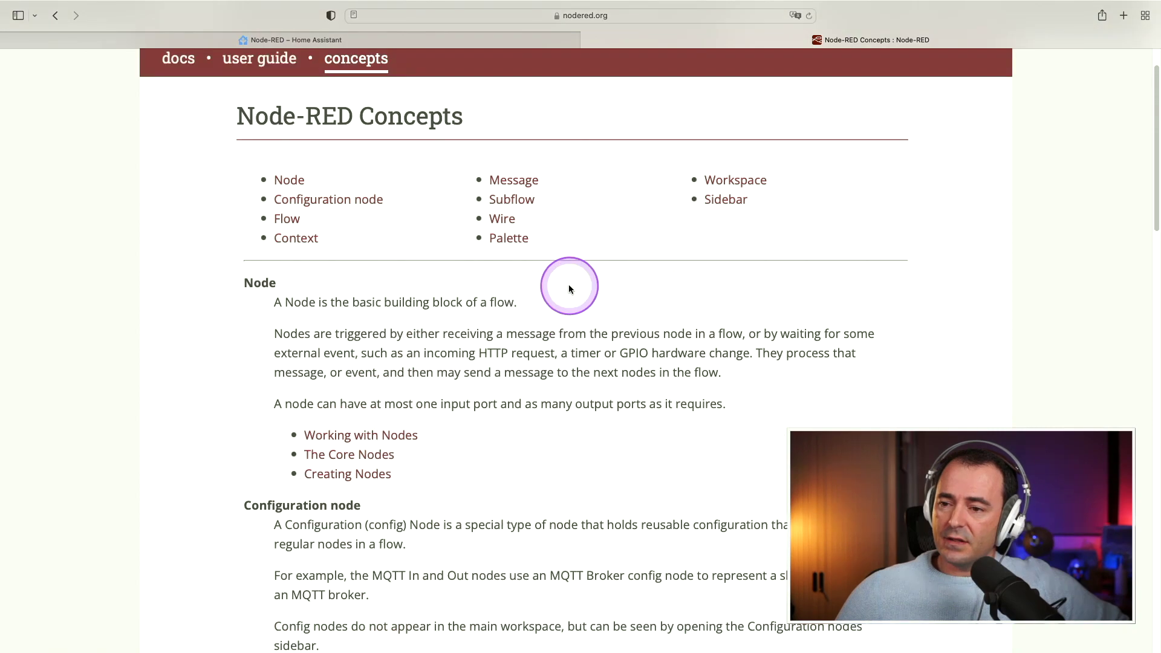
scroll(568, 287, up, 2)
key(super+bracketleft)
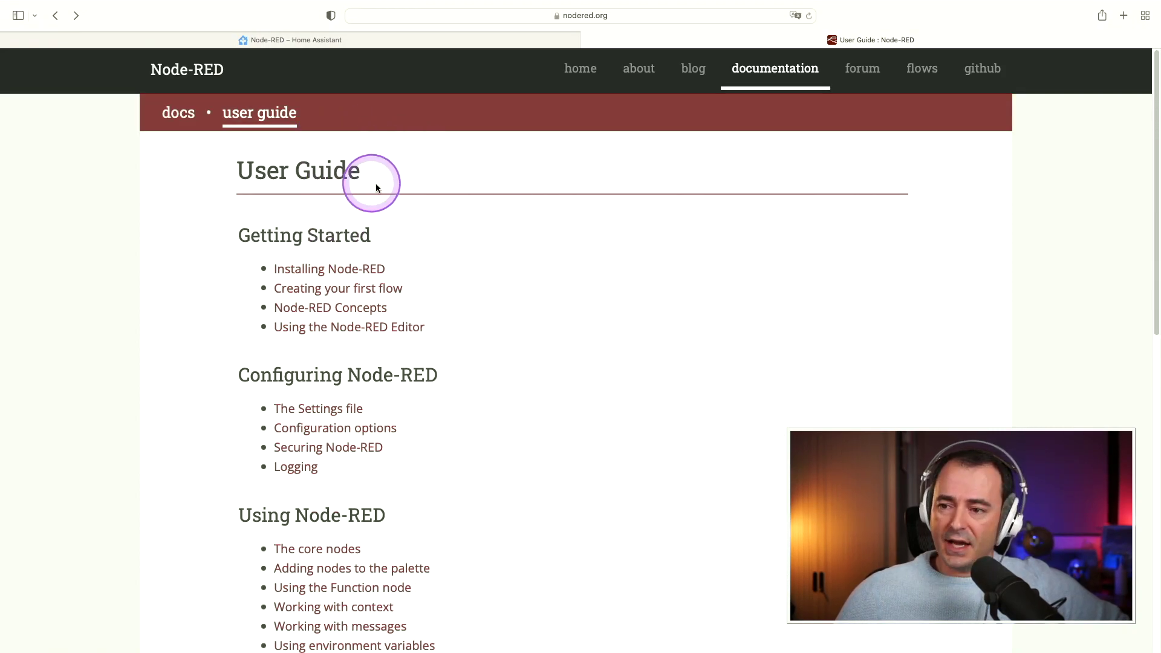
scroll(369, 412, down, 2)
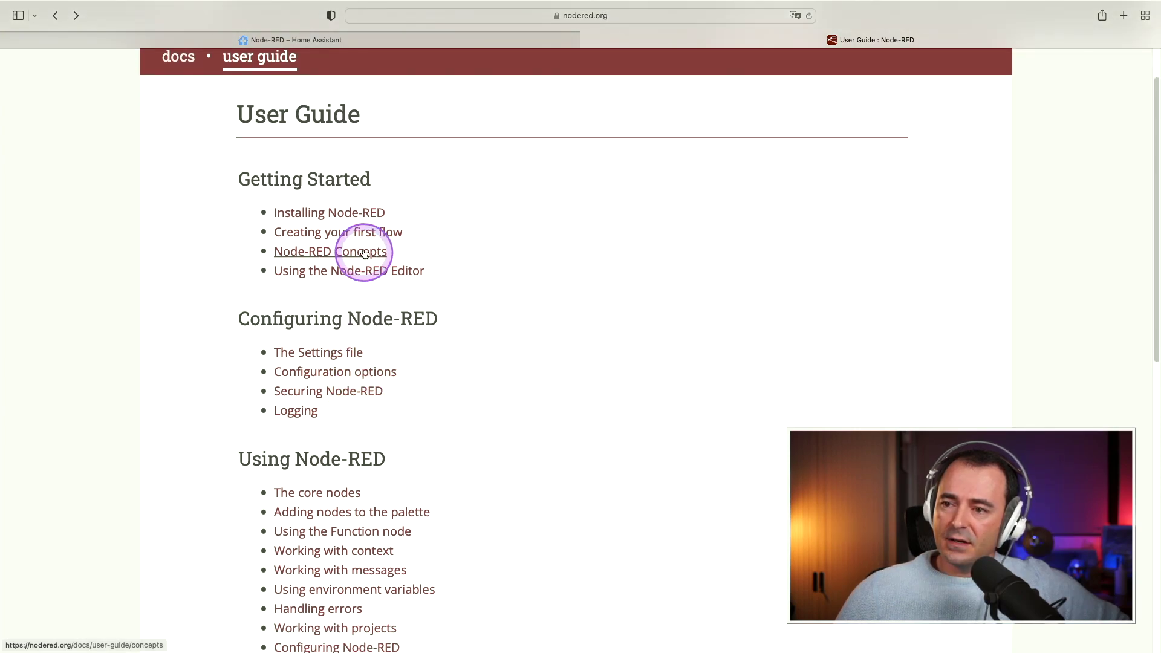
- Open the Creating your first flow tutorial and copy the complete flow JSON from its Source section
scroll(595, 423, down, 15)
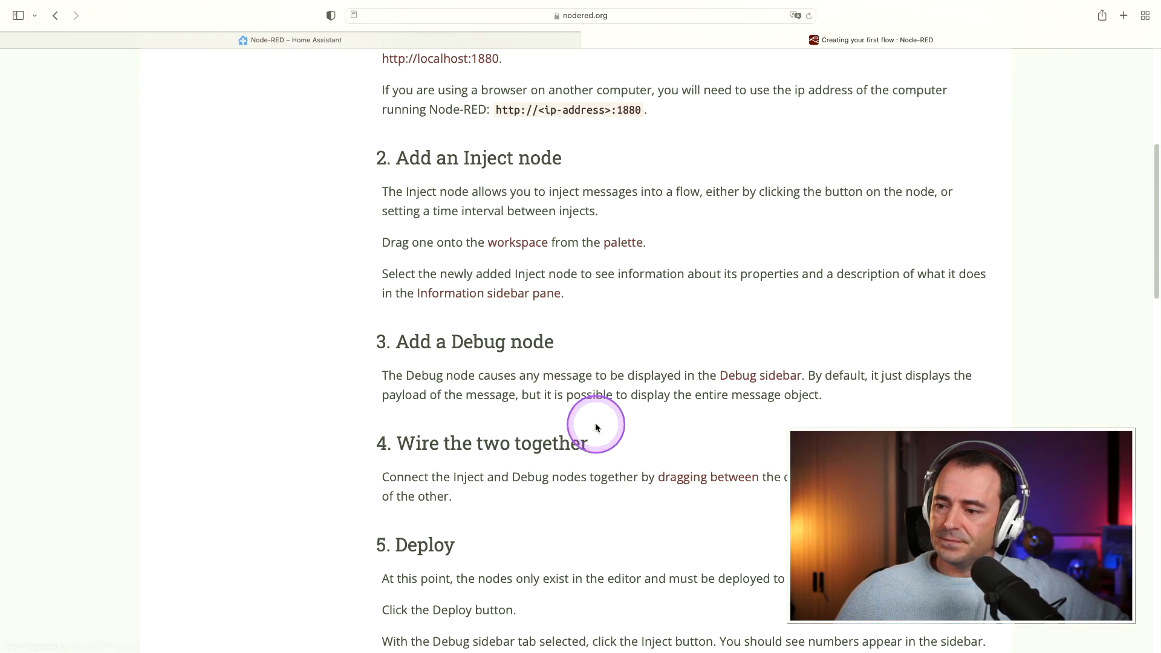
scroll(595, 423, down, 8)
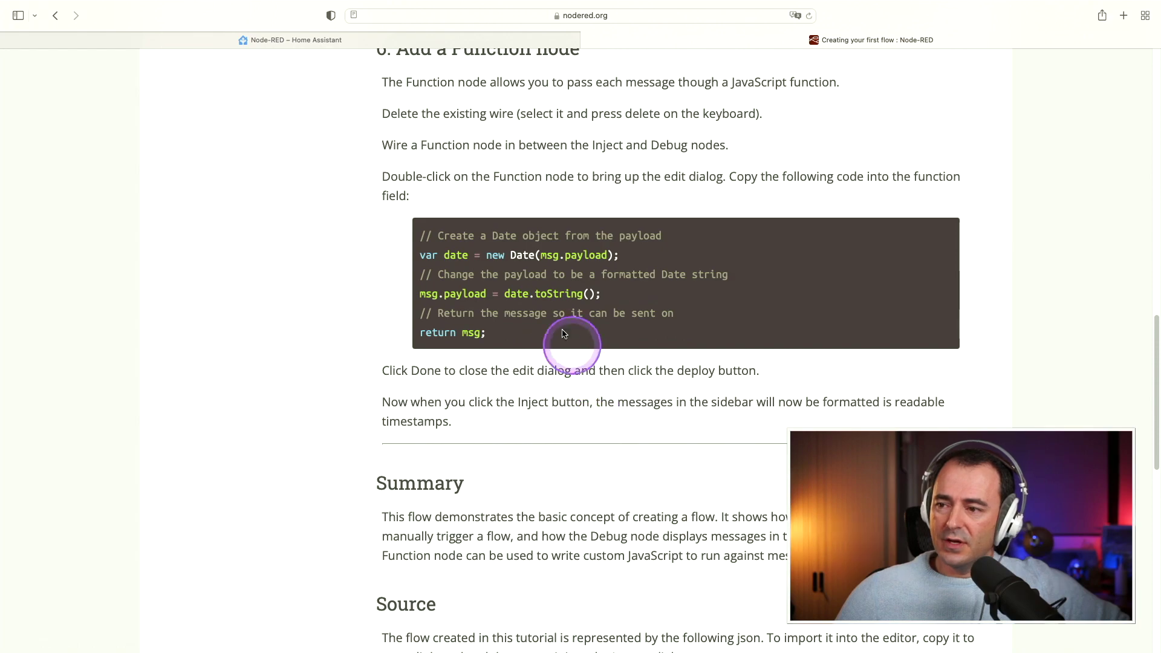
scroll(496, 326, down, 2)
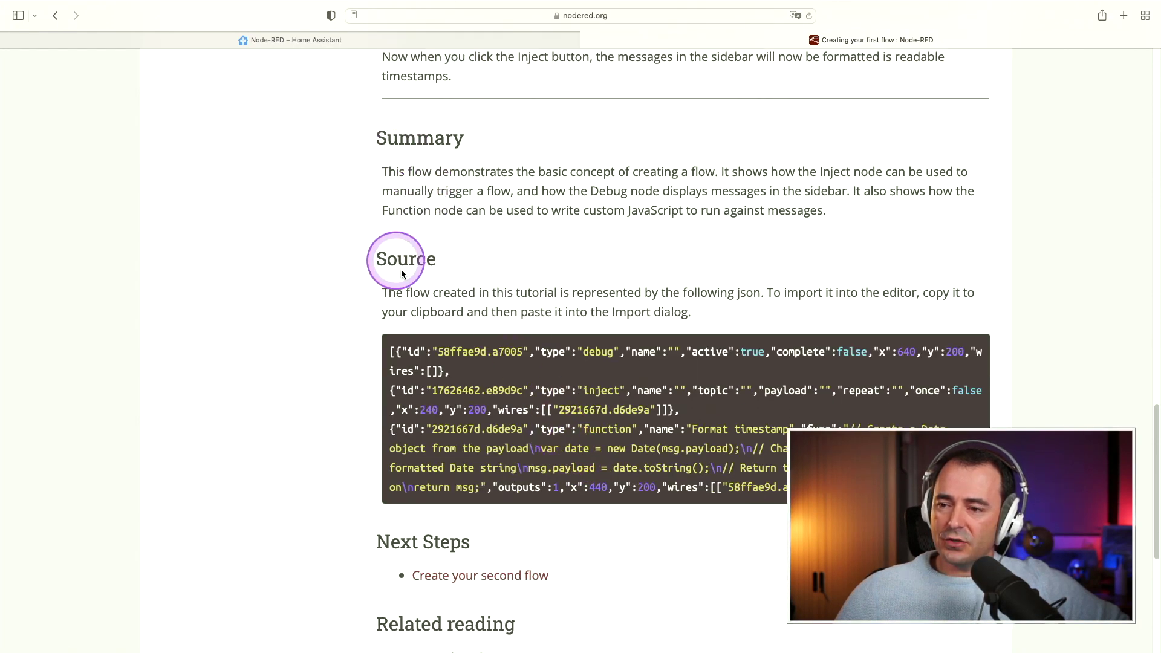
scroll(418, 276, down, 3)
scroll(447, 286, up, 1)
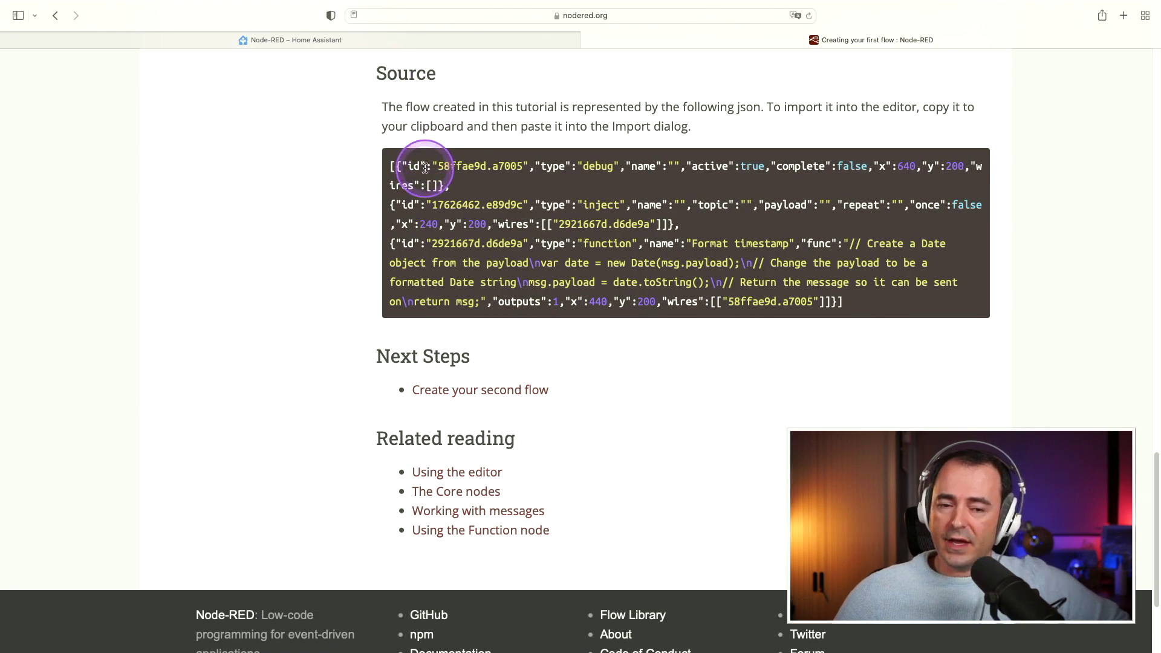
drag(390, 168, 830, 298)
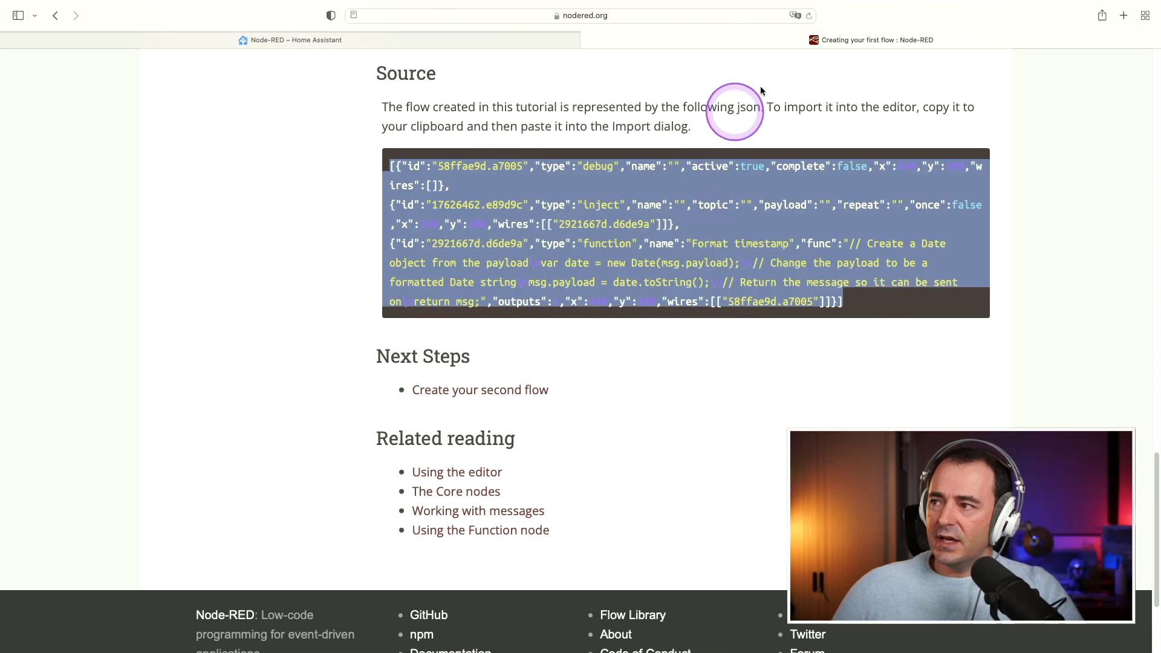
- Switch back to the Node-RED editor, show Flow 2 and paste the copied tutorial flow JSON for import into the current flow
click(477, 41)
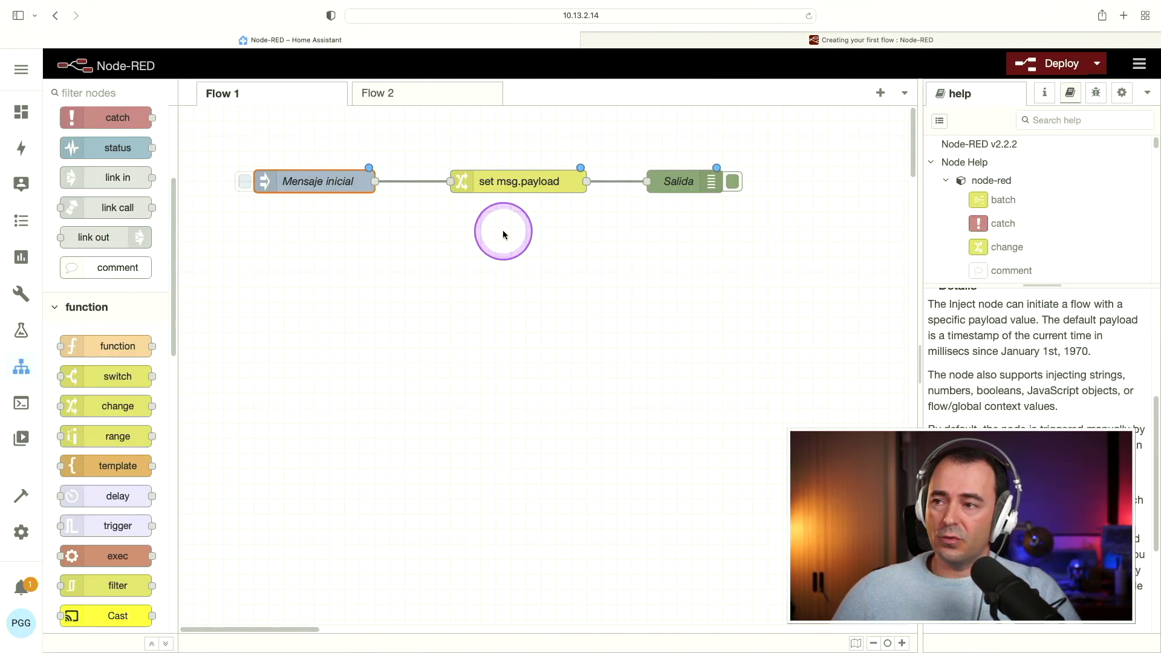
click(404, 96)
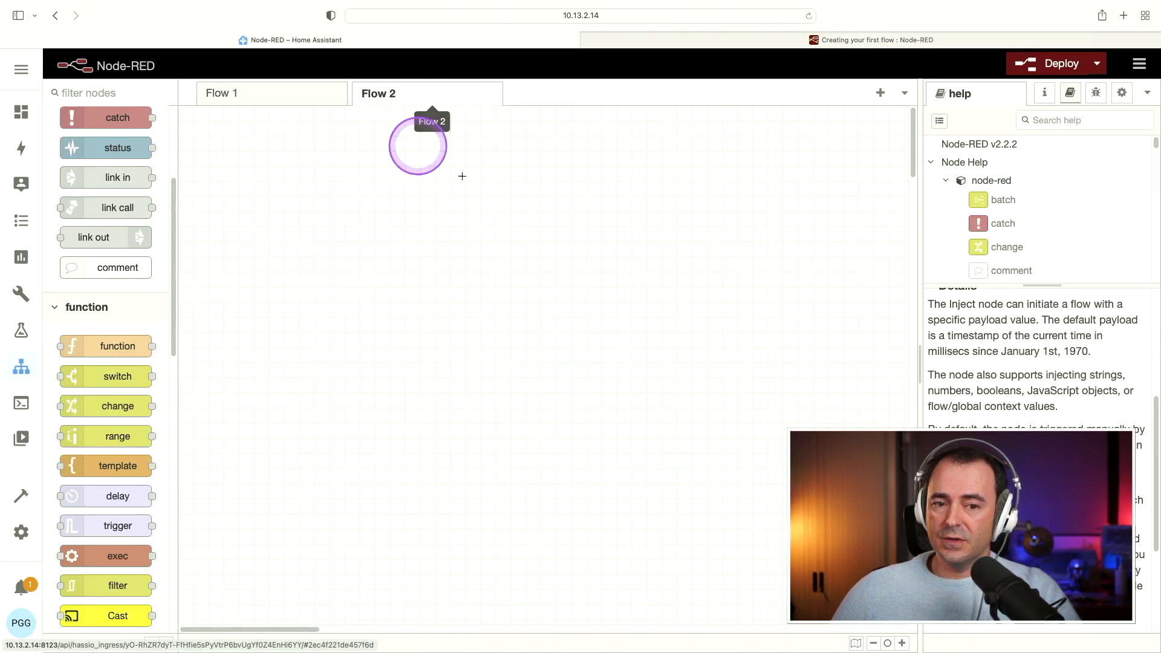
click(1139, 65)
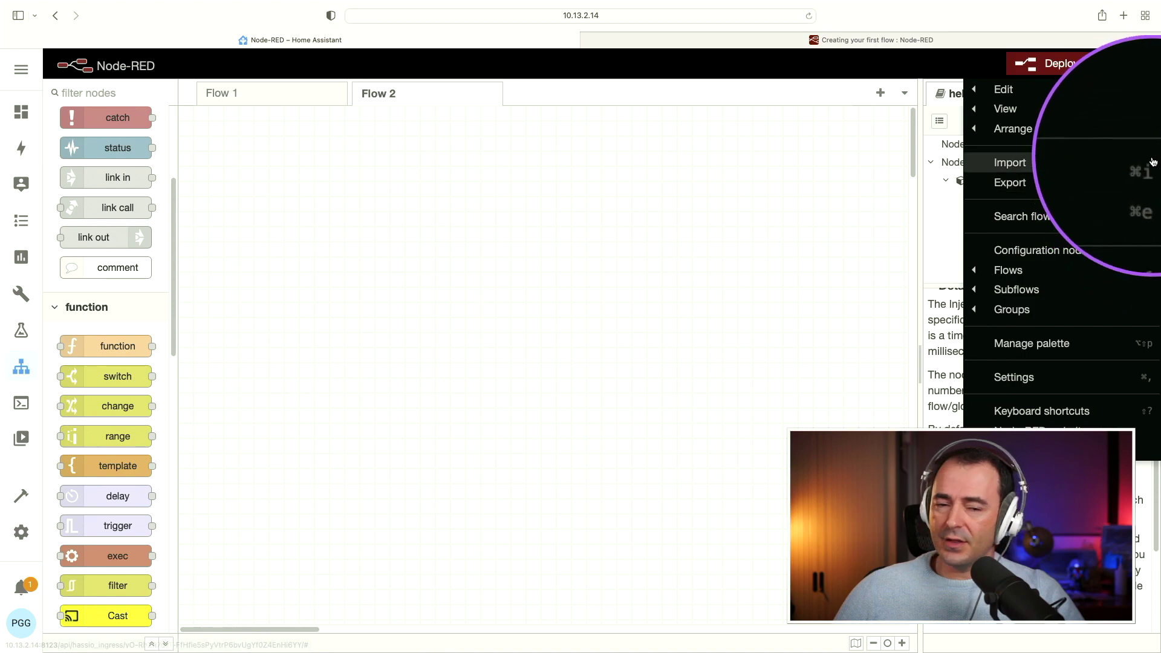
click(1009, 164)
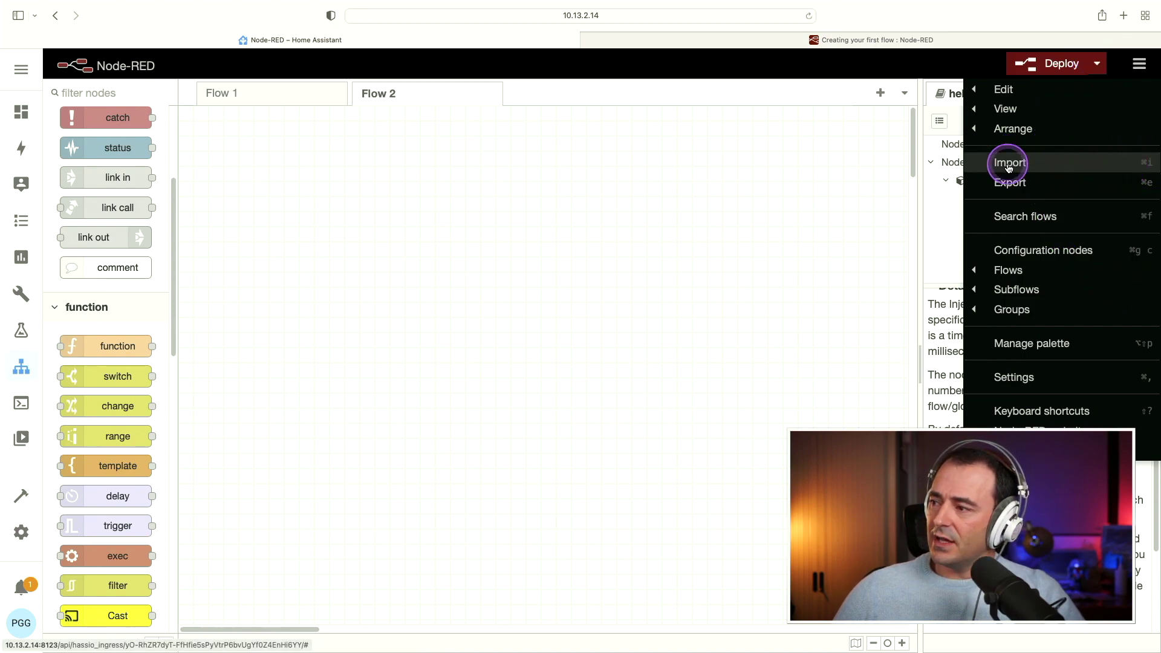
click(554, 258)
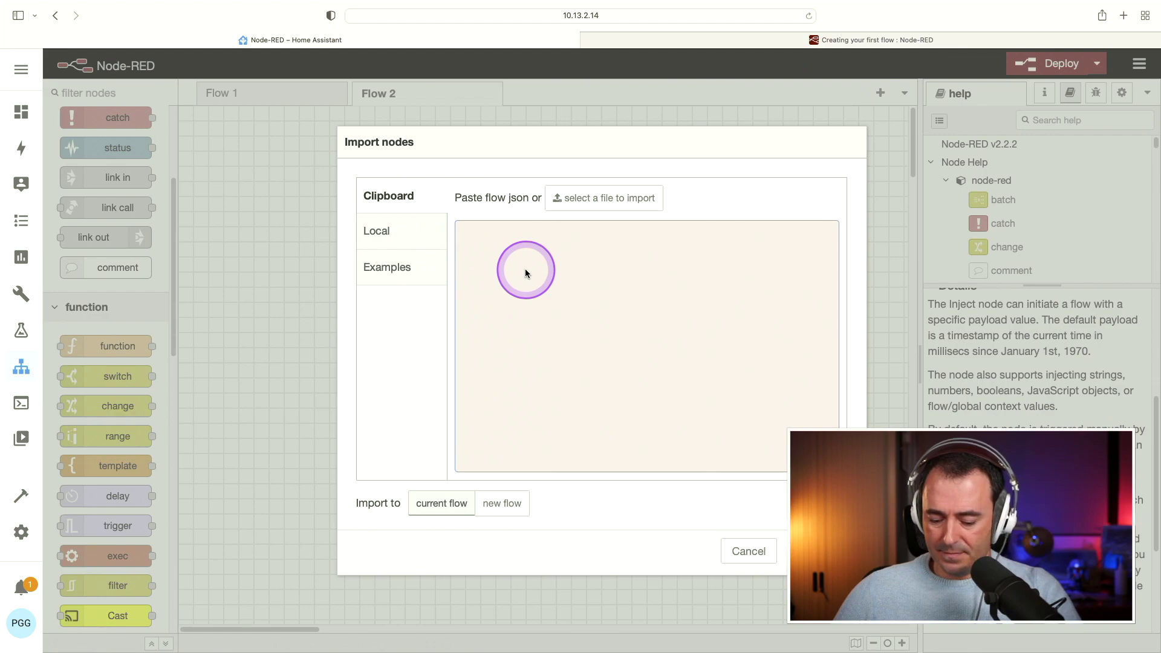
text([{"id":"58ffae9d.a7005","type":"debug","name":"","active":true,"complete":false,"x":640,"y":200,"wires":[]},{"id":"17626462.e89d9c","type":"inject","name":"","topic":"","payload":"","repeat":"","once":false,"x":240,"y":200,"wires":[["2921667d.d6de9a"]]},{"id":"2921667d.d6de9a","type":"function","name":"Format timestamp","func":"// Create a Date object from the payload\nvar date = new Date(msg.payload);\n// Change the payload to be a formatted Date string\nmsg.payload = date.toString();\n// Return the message so it can be sent on\nreturn msg;","outputs":1,"x":440,"y":200,"wires":[["58ffae9d.a7005"]]}])
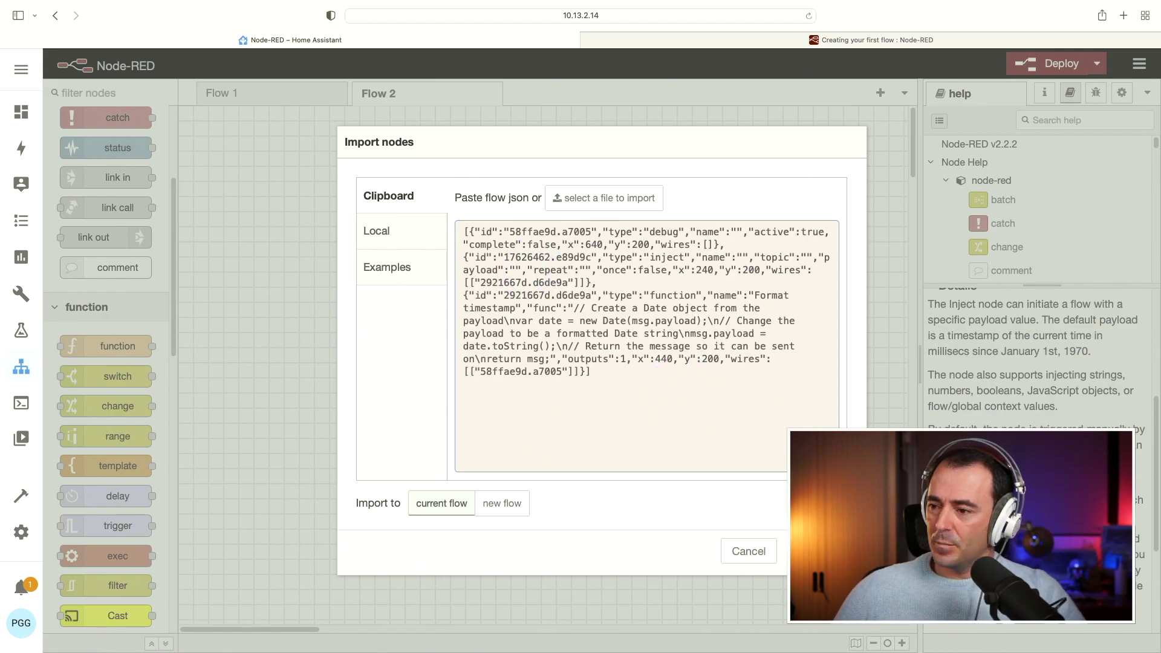
- Import the pasted nodes and place the inject, Format timestamp and msg.payload chain near the top of Flow 2's canvas
click(813, 551)
drag(666, 502, 639, 188)
click(691, 316)
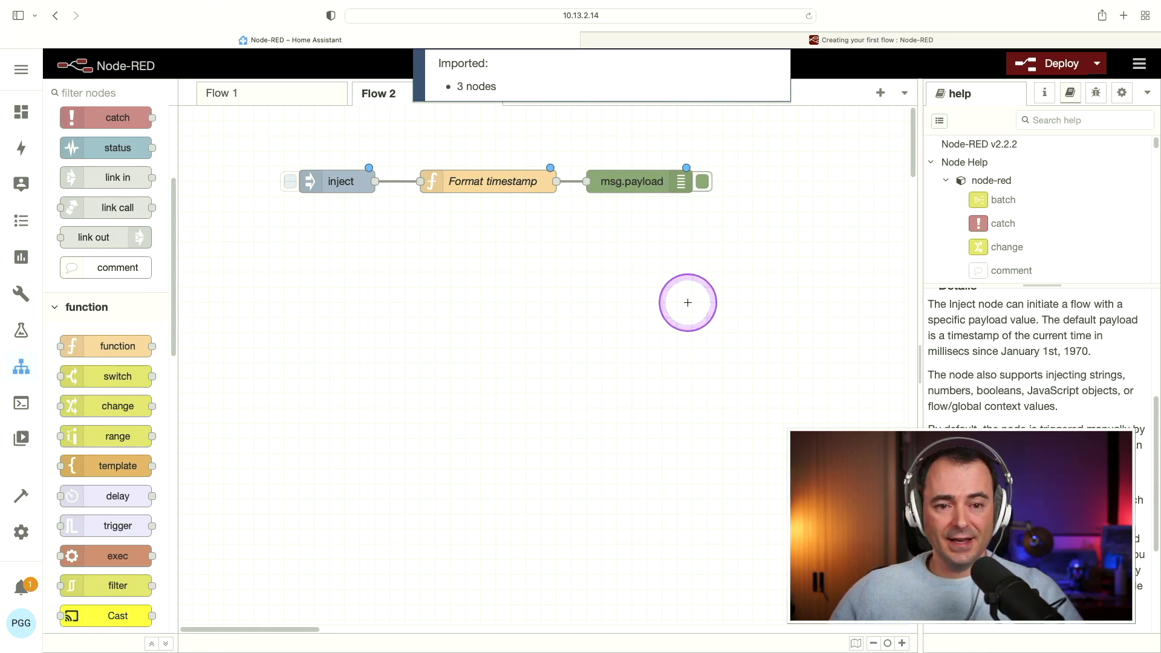
click(699, 296)
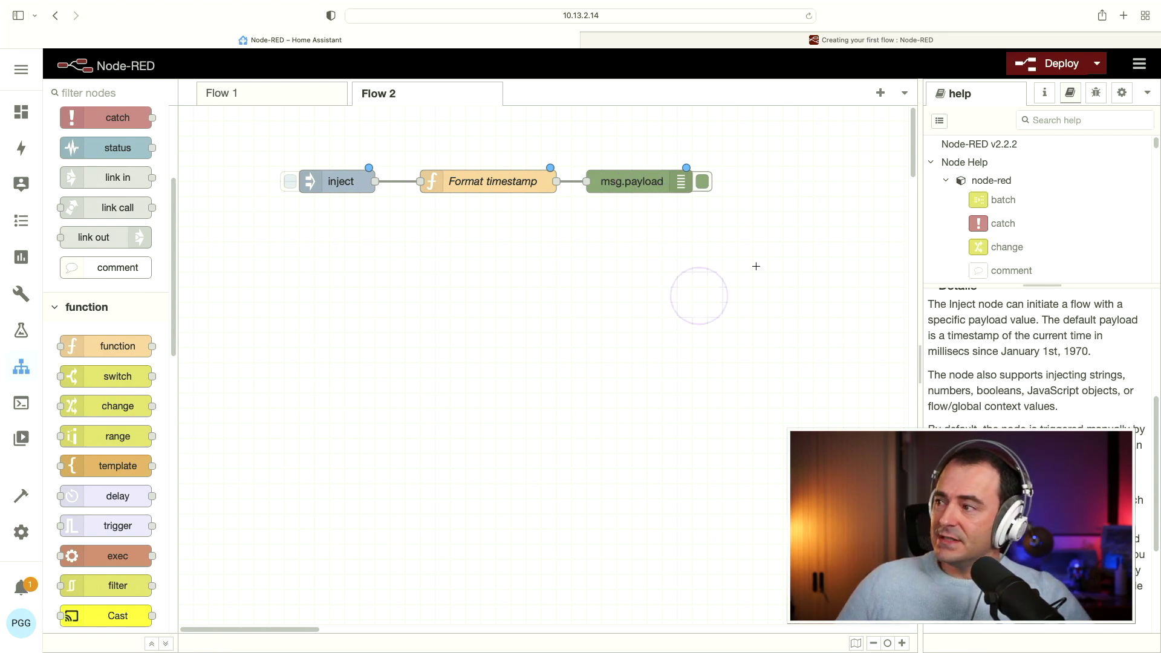
- Deploy the flows, trigger Flow 2's inject node and display the debug messages
click(1066, 61)
click(479, 239)
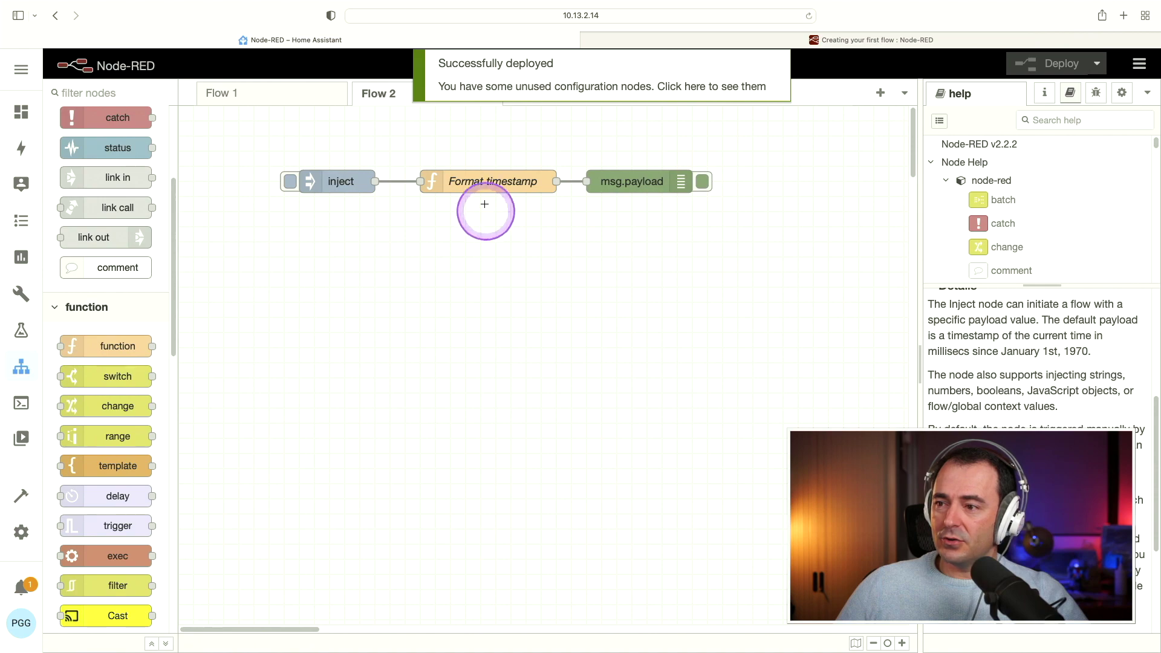
click(297, 187)
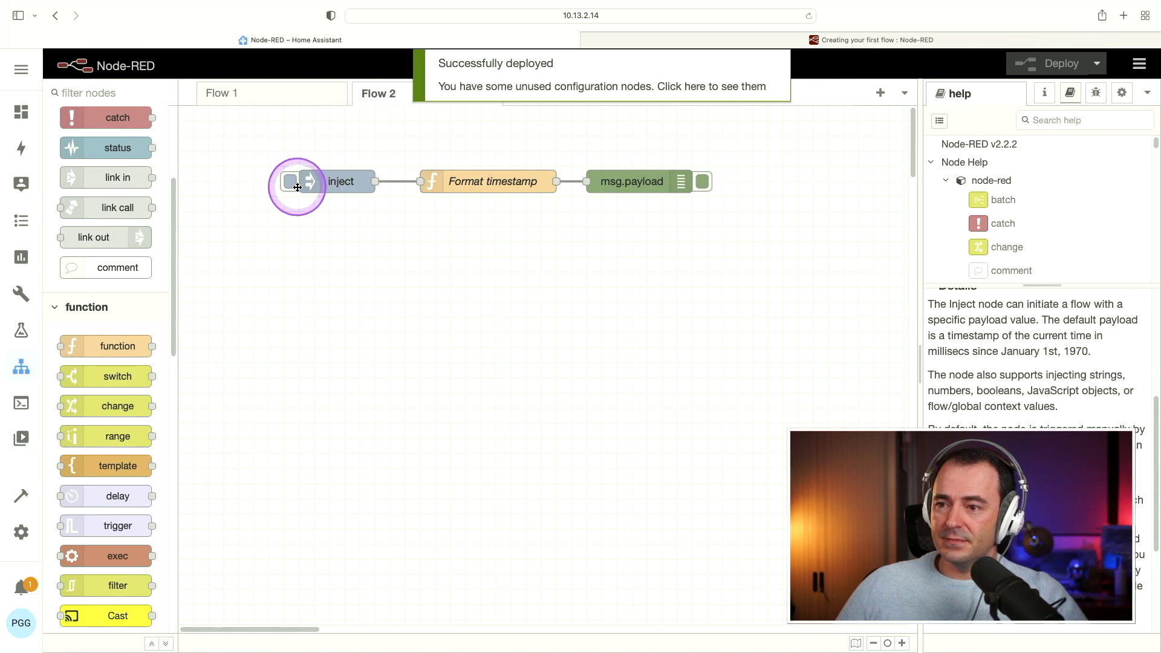
click(1096, 92)
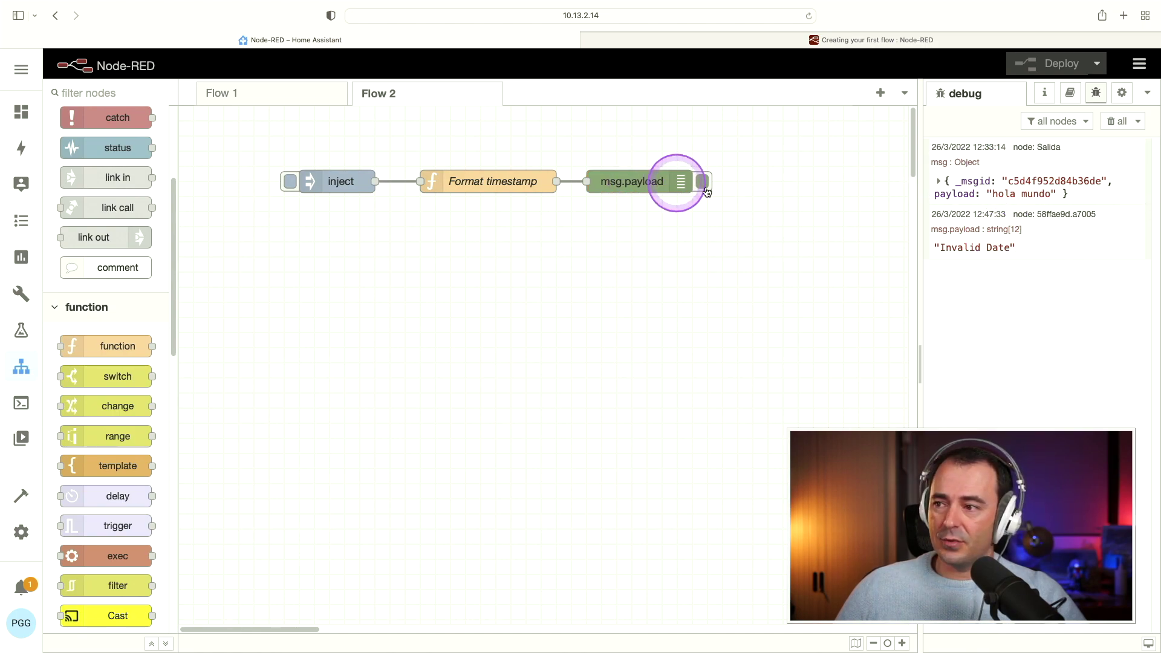
- Compare the debug messages with their source nodes, msg.payload in Flow 2 and Salida in Flow 1
click(1011, 233)
click(643, 182)
click(280, 97)
click(506, 139)
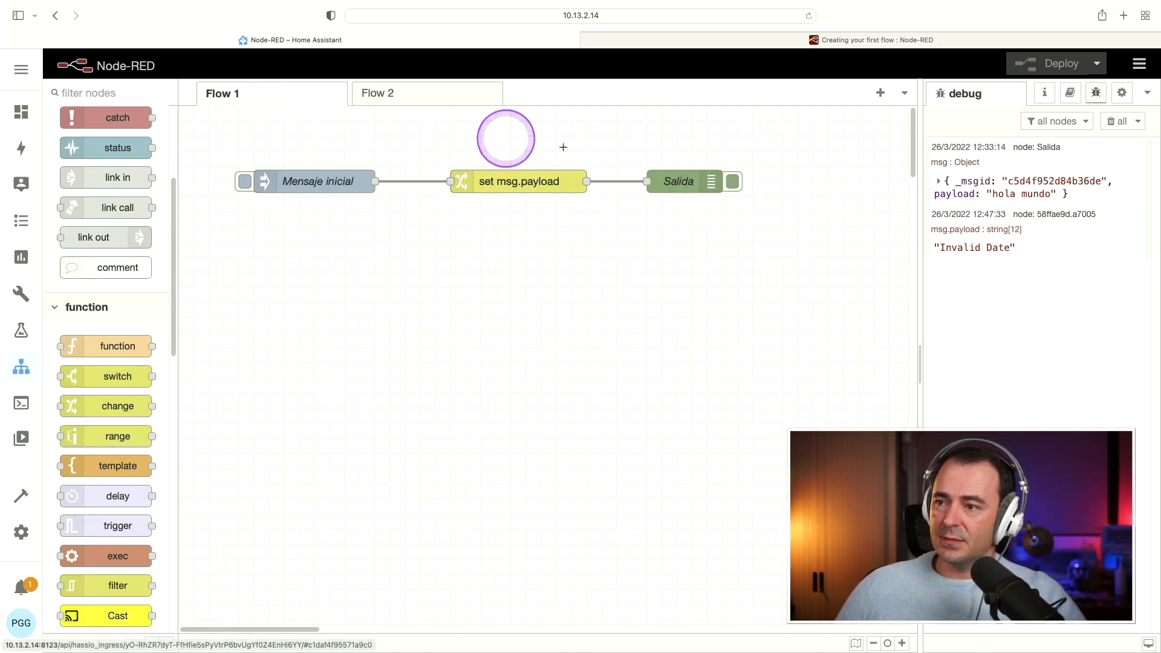
click(965, 185)
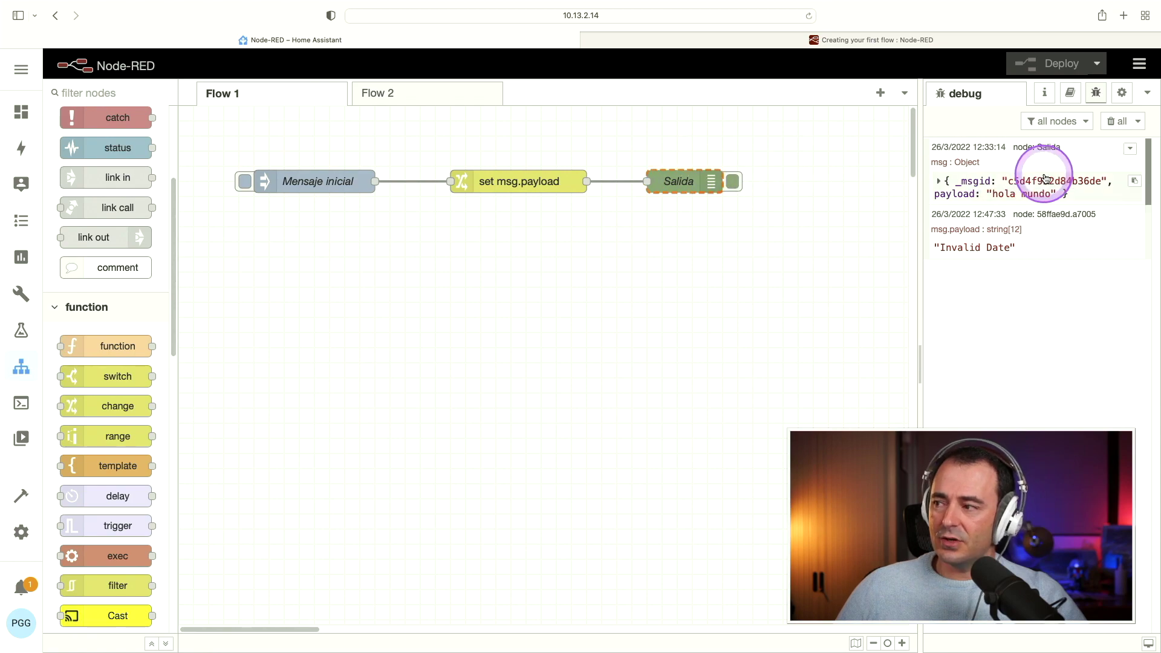